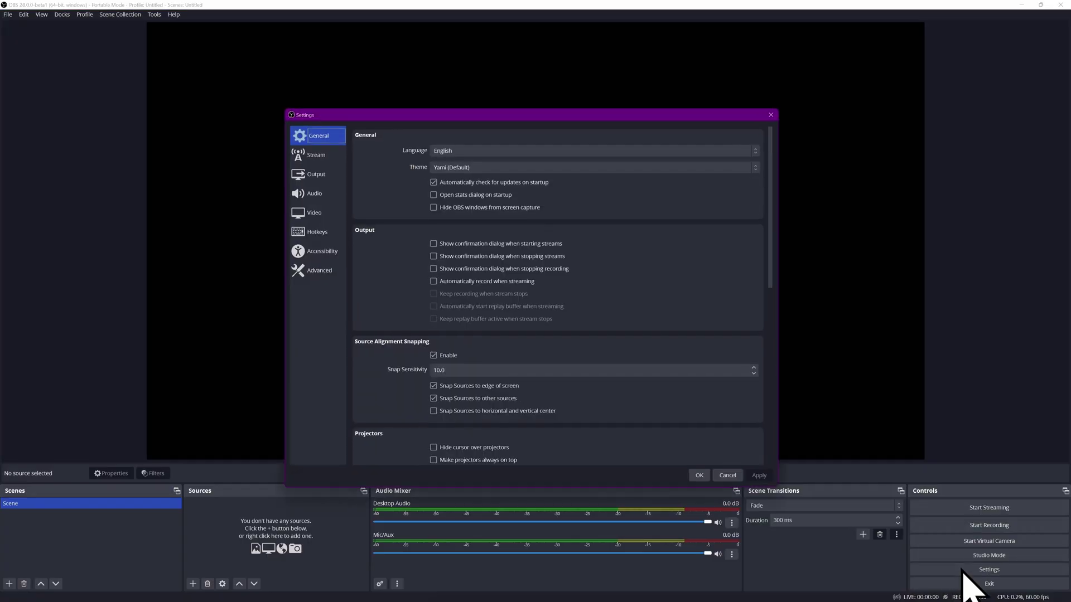
Show the Audio settings page, then add an Audio Input Capture source for Soundcraft Mic/Line In 09/10.
left_click(318, 195)
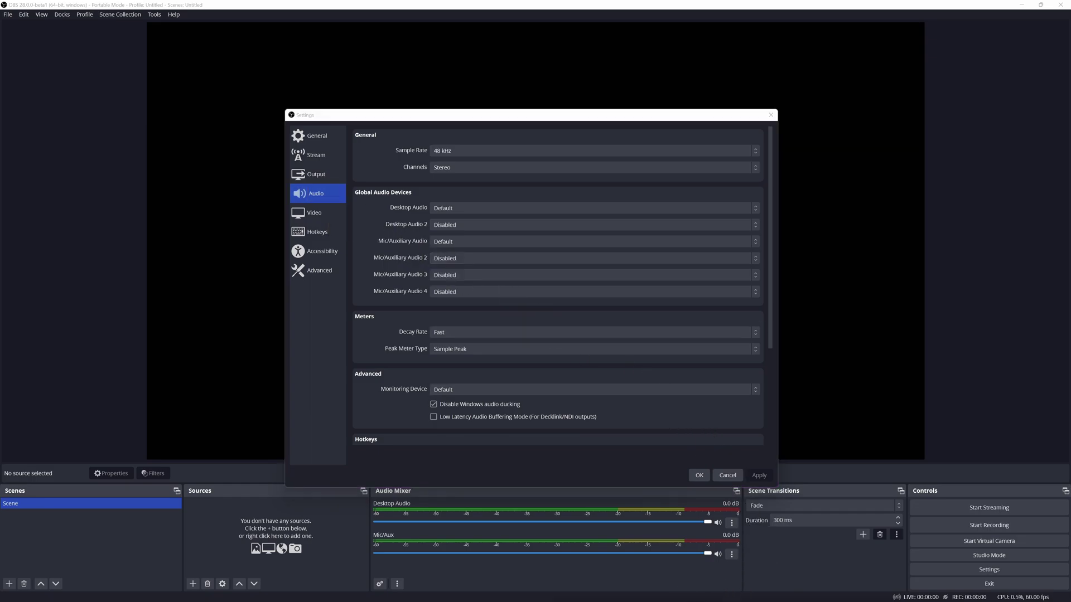
left_click(493, 122)
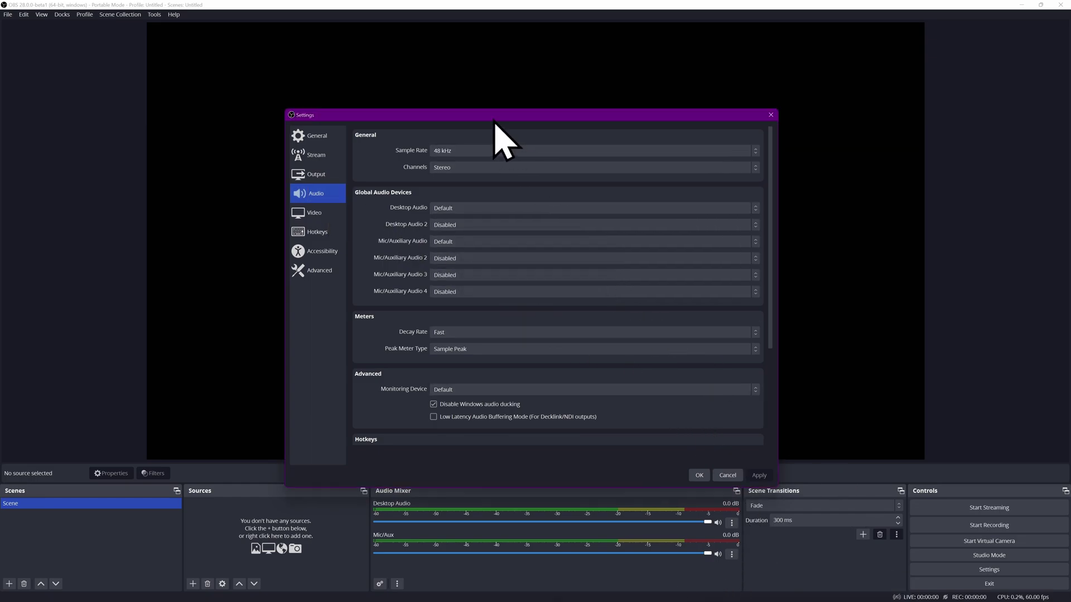
left_click(193, 583)
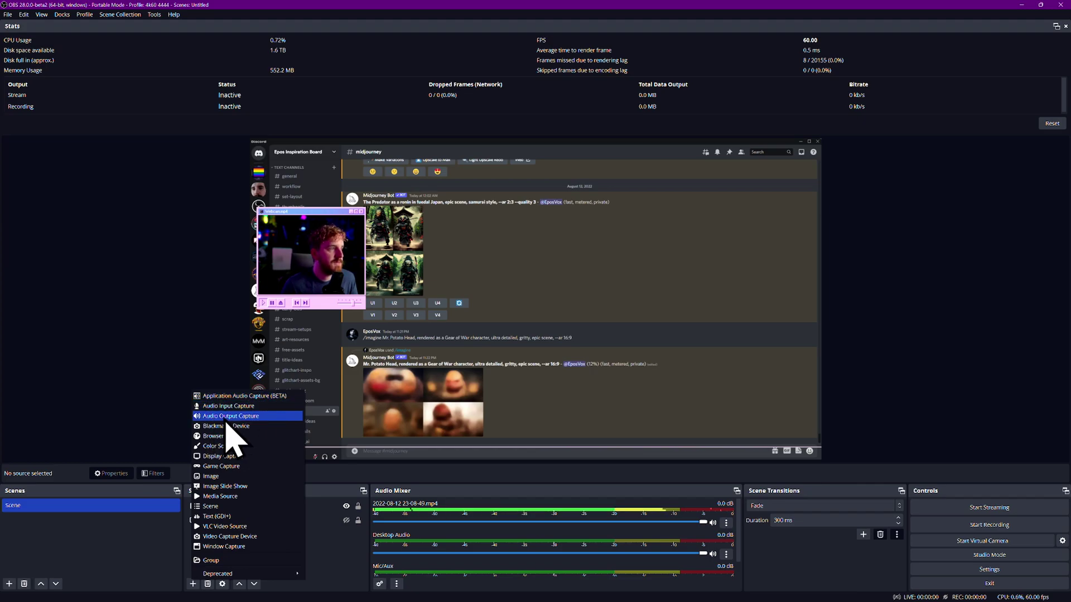
left_click(267, 406)
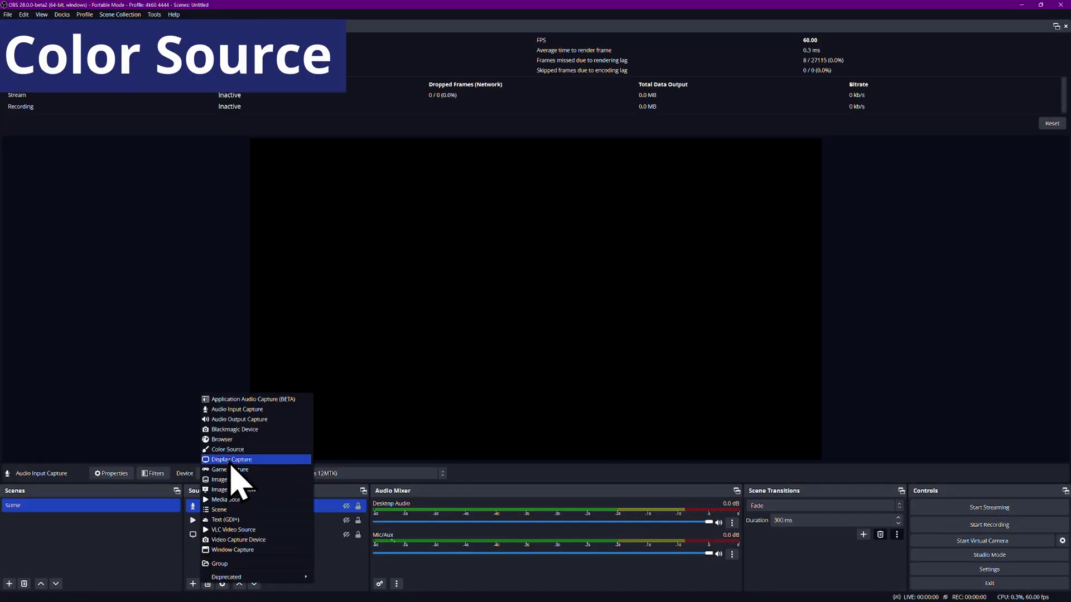
Add a Color Source and change its colour to cyan (#02ddff).
left_click(227, 450)
left_click(568, 369)
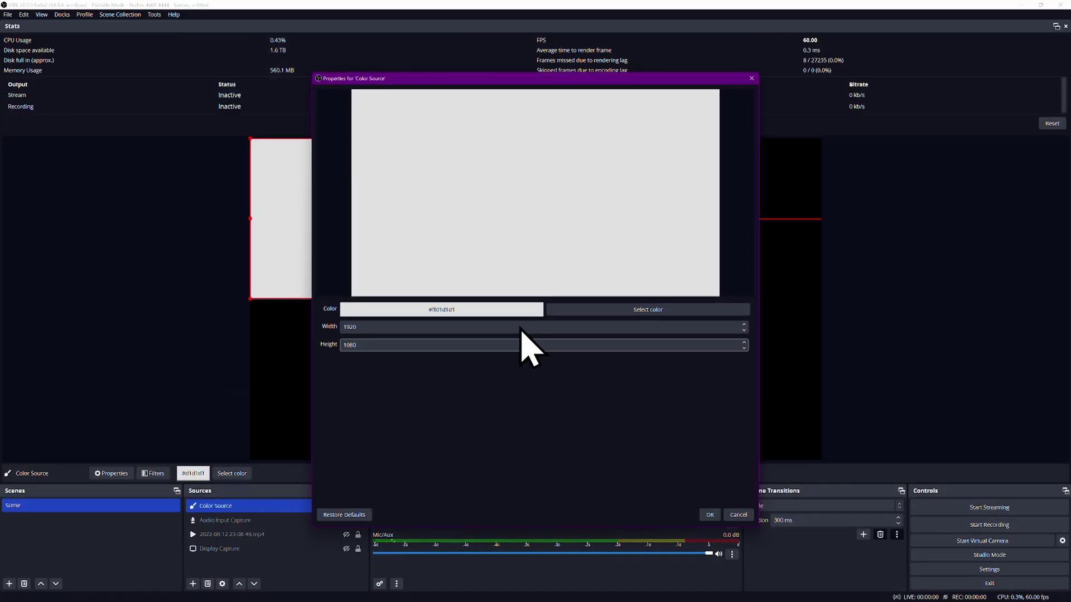
left_click(574, 311)
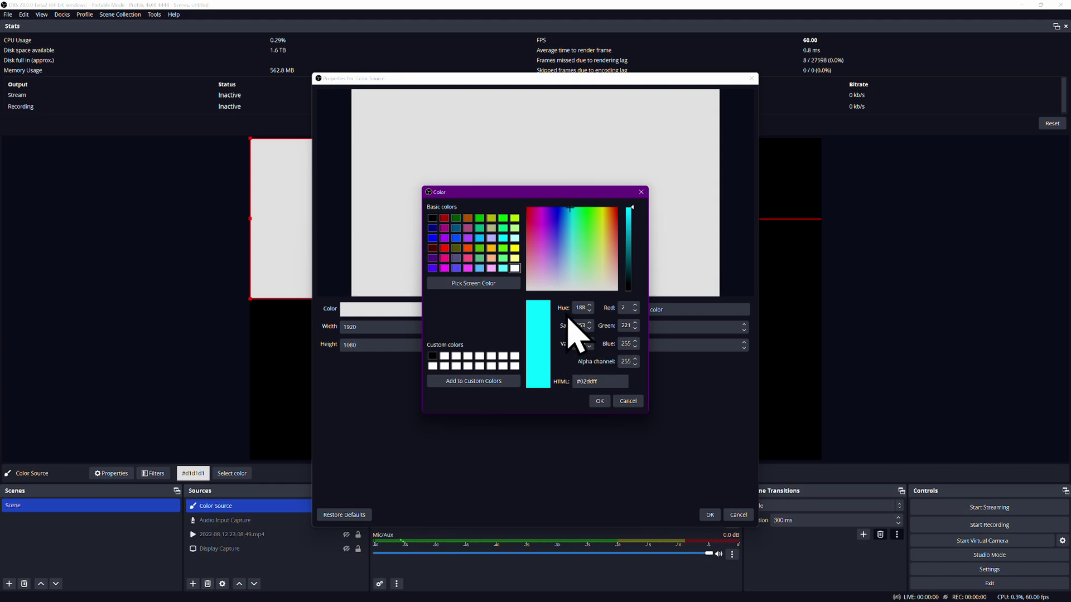
left_click(600, 402)
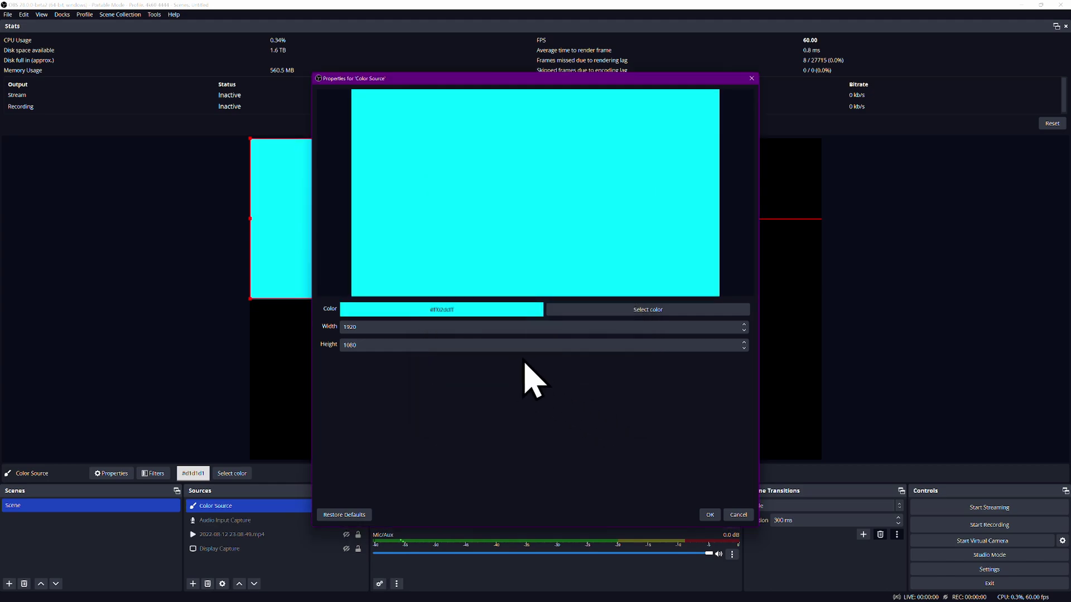
Add a Display Capture named Ultrawide capturing Display 3 with the Automatic capture method.
left_click(192, 584)
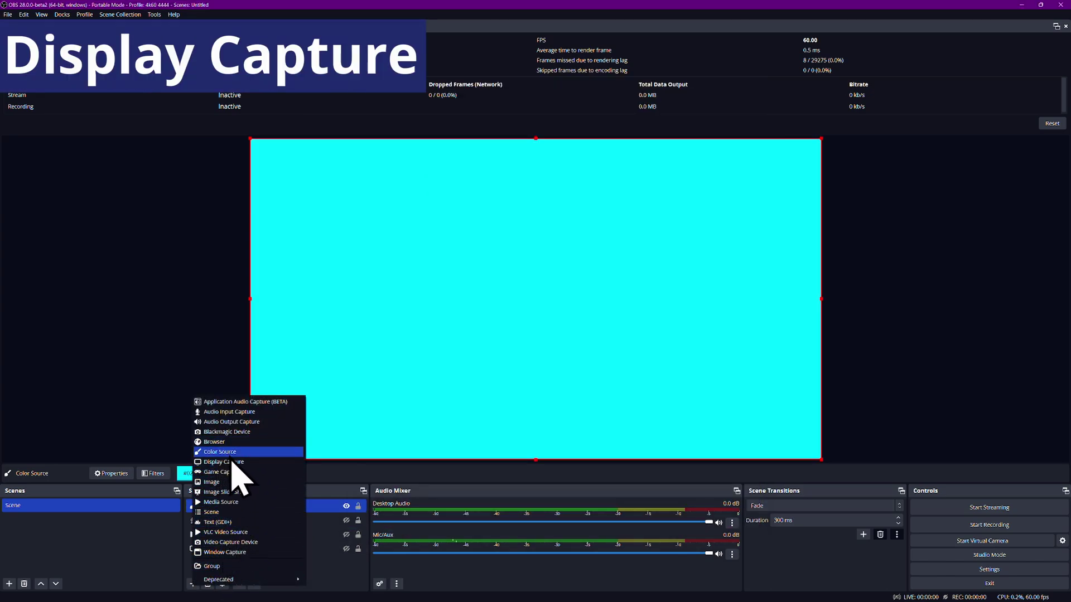
left_click(232, 462)
type("Ult")
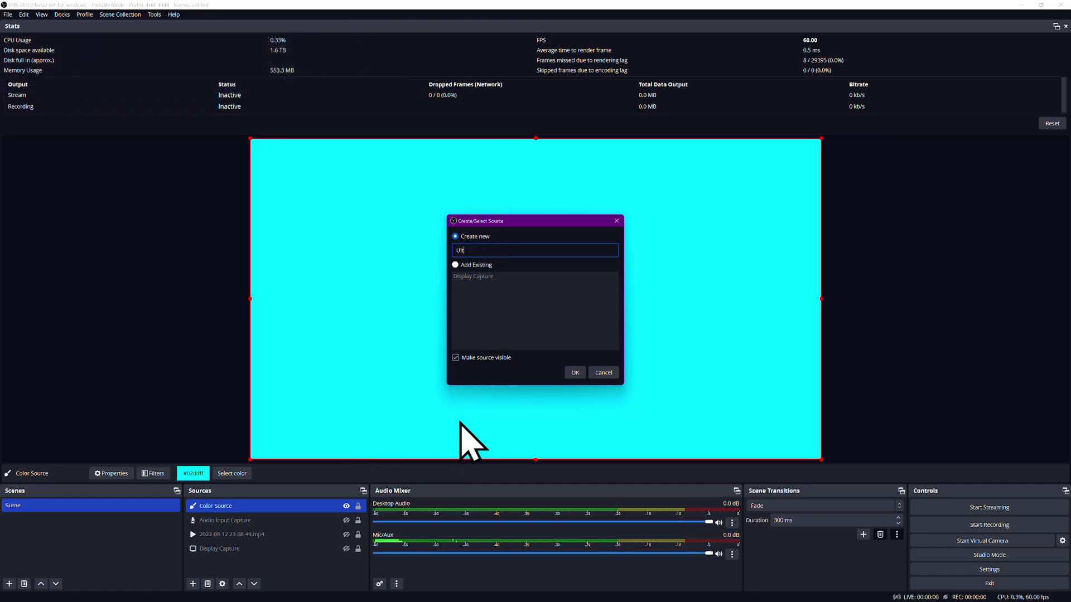
type("rawide")
key("Return")
left_click(605, 326)
left_click(591, 354)
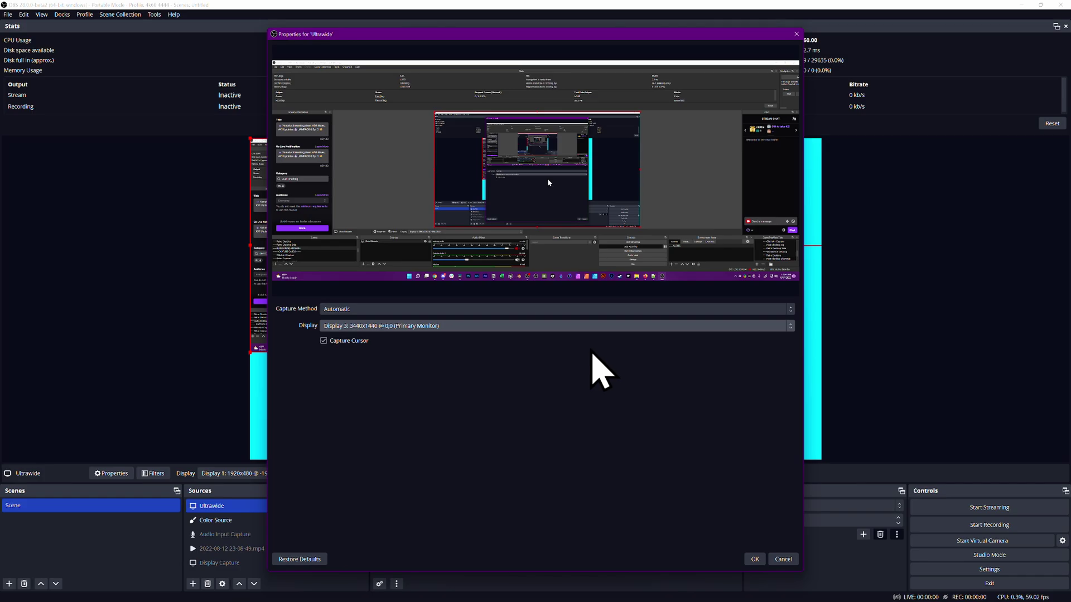
left_click(597, 310)
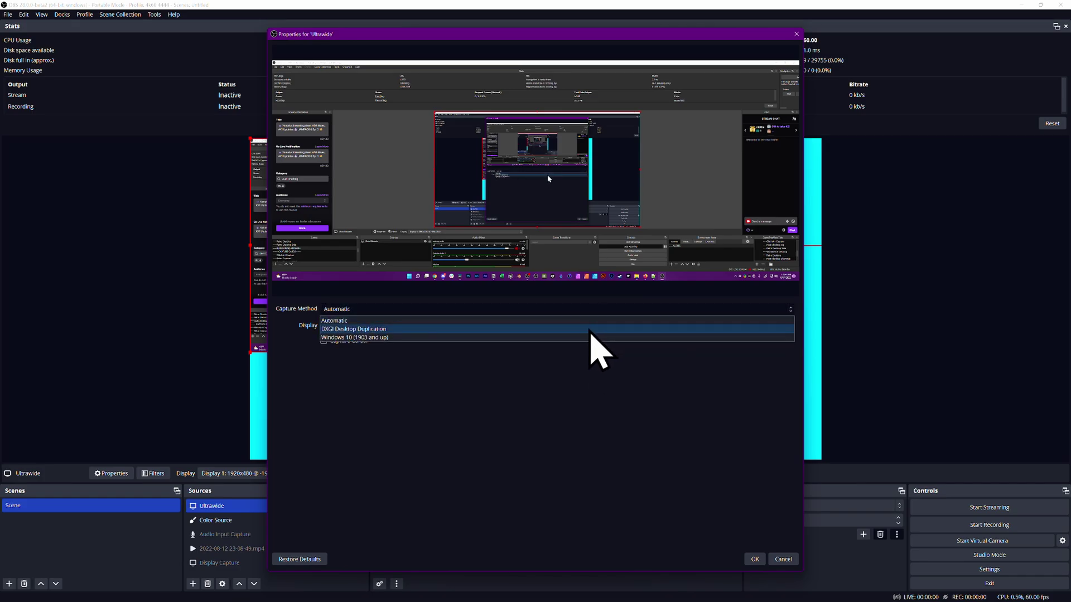
left_click(563, 349)
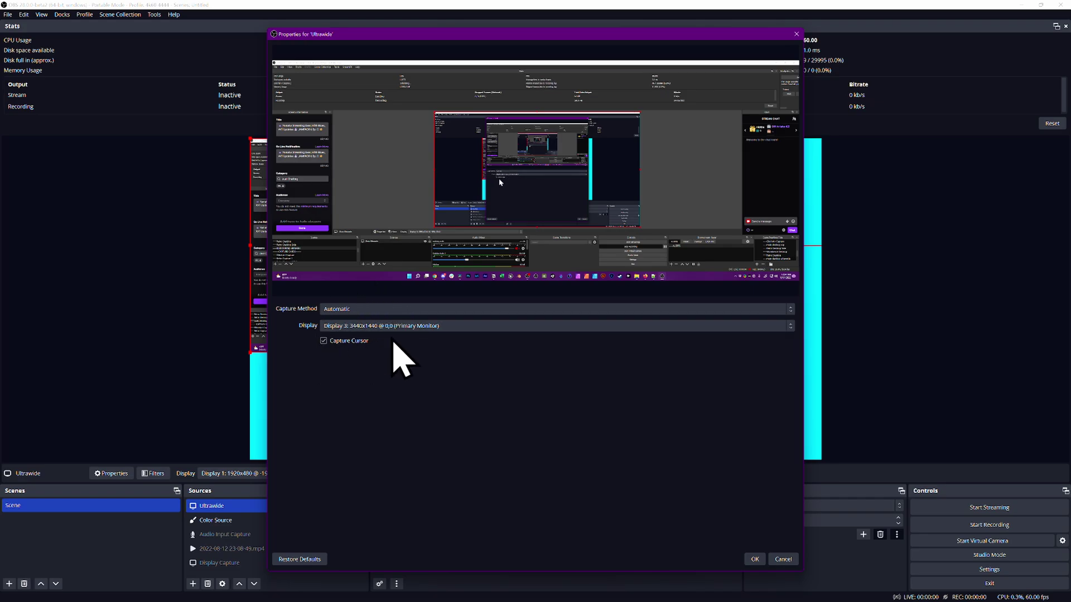
left_click(755, 560)
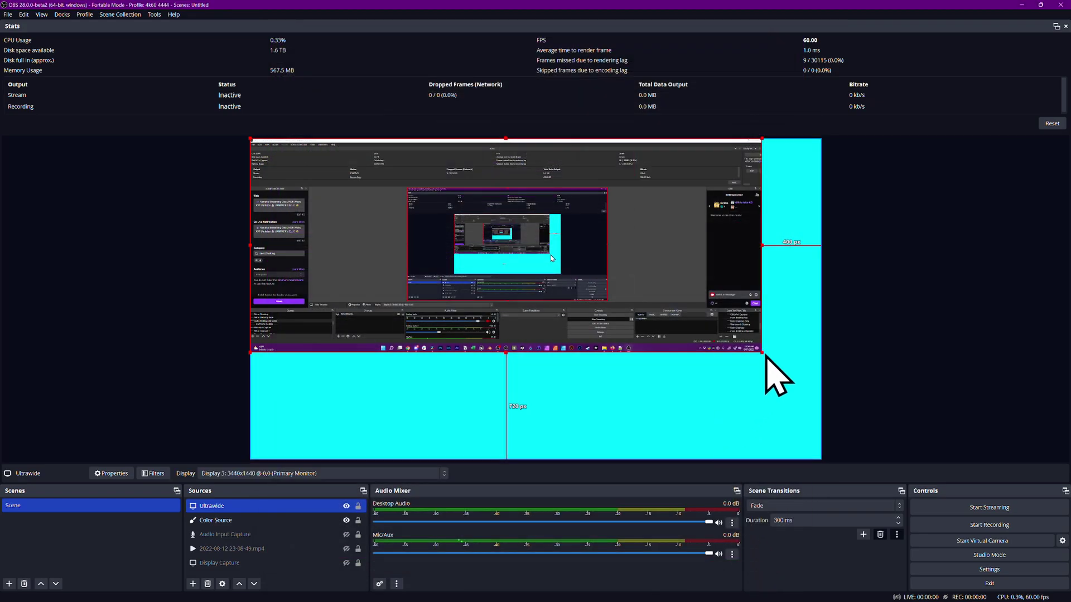
Widen the Ultrawide capture across the canvas and enable hiding OBS windows from screen capture.
left_click_drag(766, 357, 806, 380)
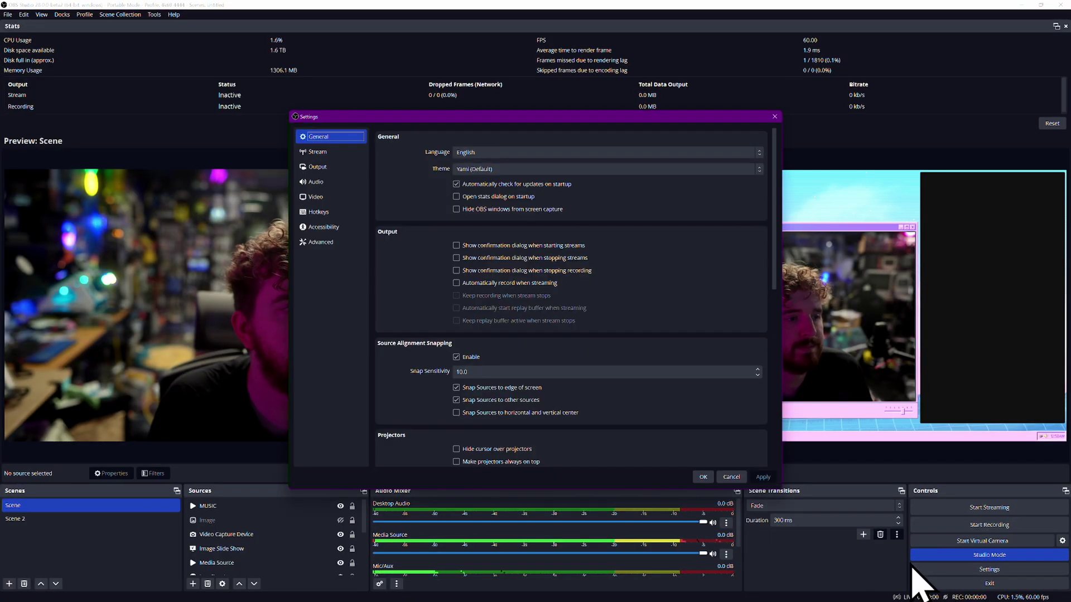
left_click(511, 210)
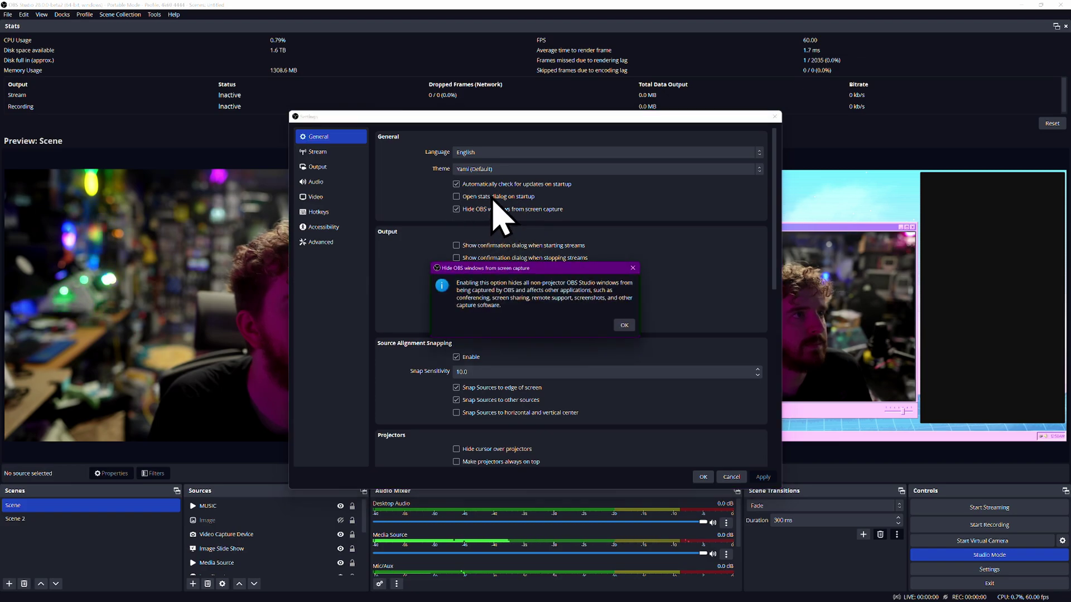
left_click(625, 326)
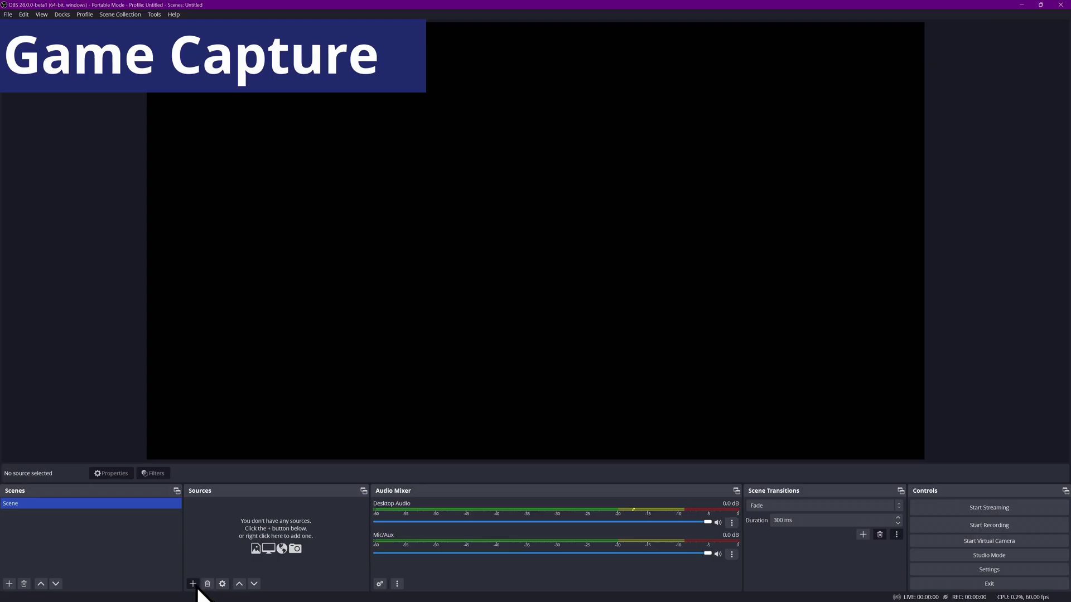
Add a Game Capture source in Capture specific window mode targeting the PortalWars window.
left_click(193, 584)
left_click(240, 471)
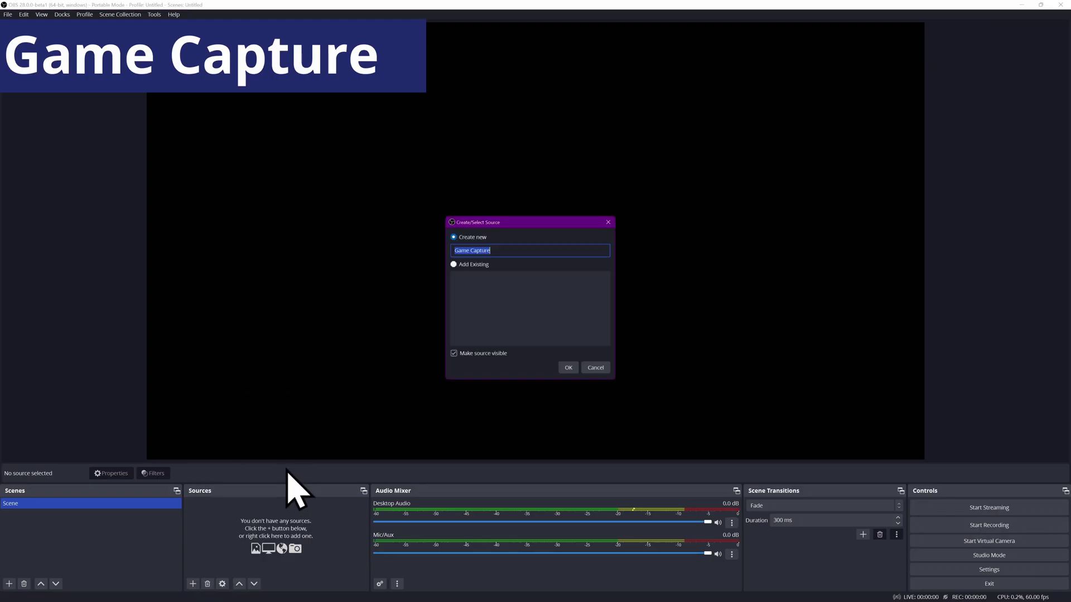
left_click(570, 368)
left_click(458, 309)
left_click(459, 330)
left_click(457, 327)
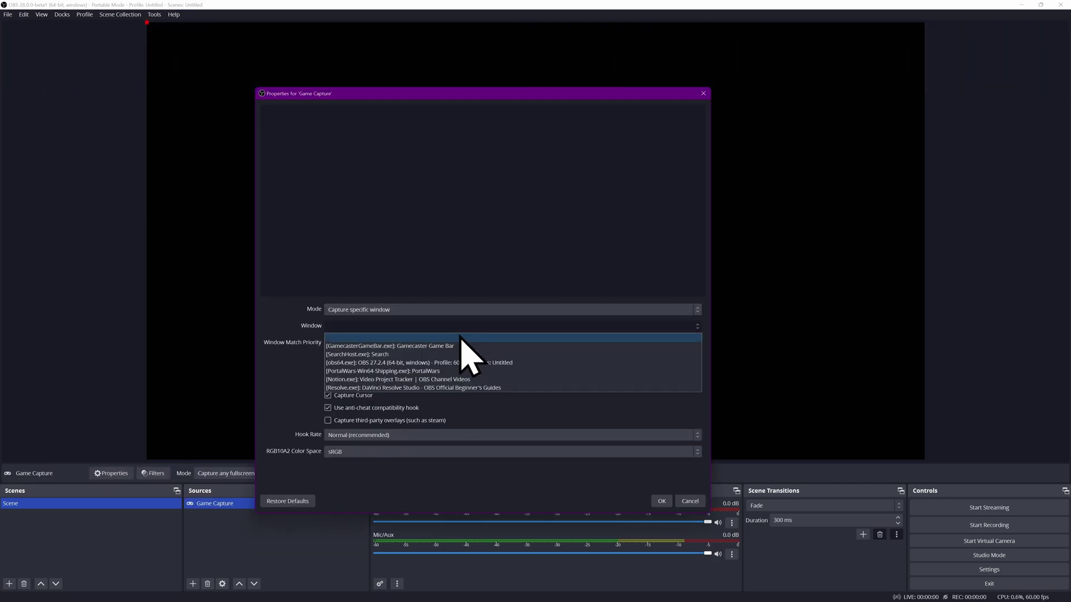
left_click(458, 371)
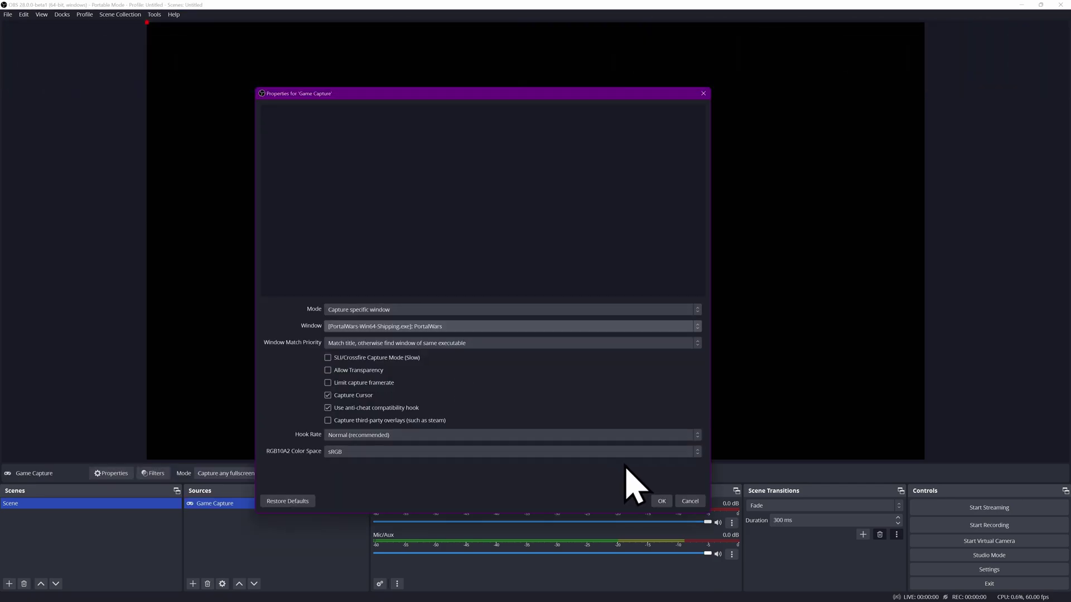
left_click(662, 501)
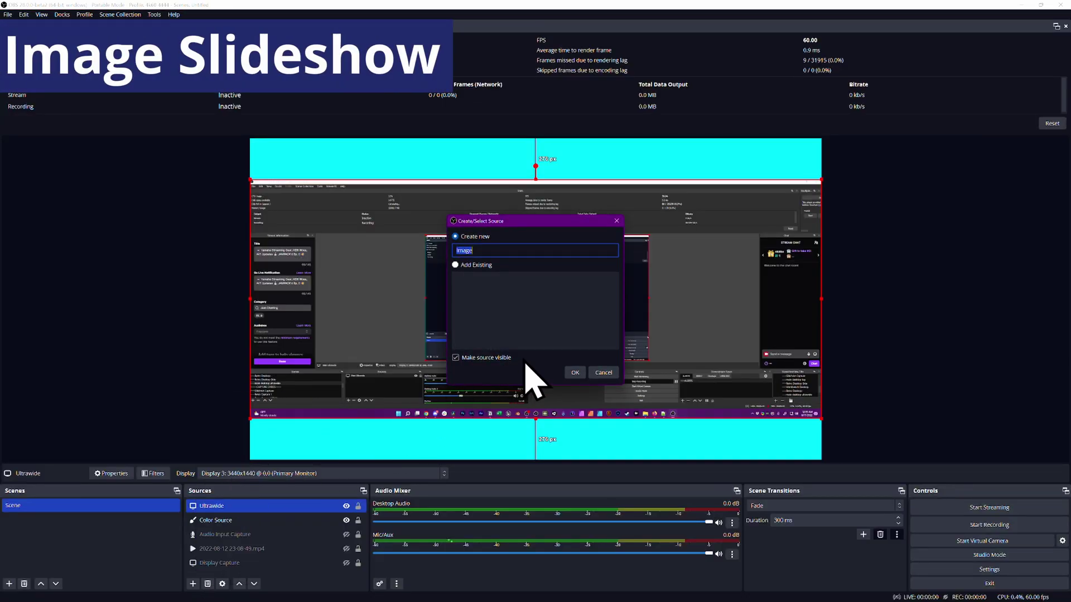
Add an Image source of Downtown Sunset.jpg and fit it to the canvas.
left_click(568, 372)
left_click(720, 333)
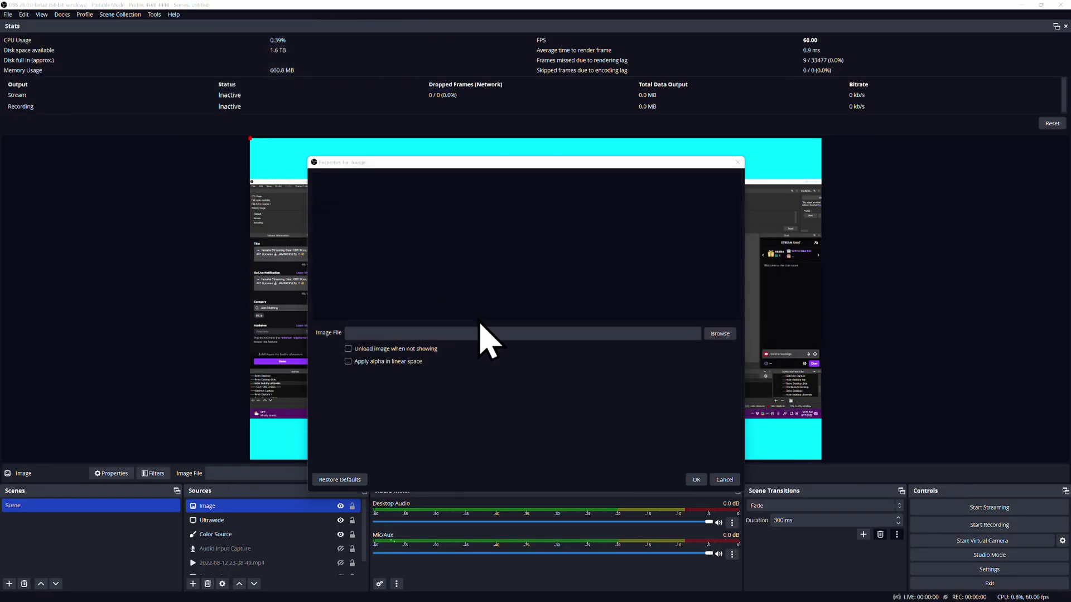
left_click(662, 450)
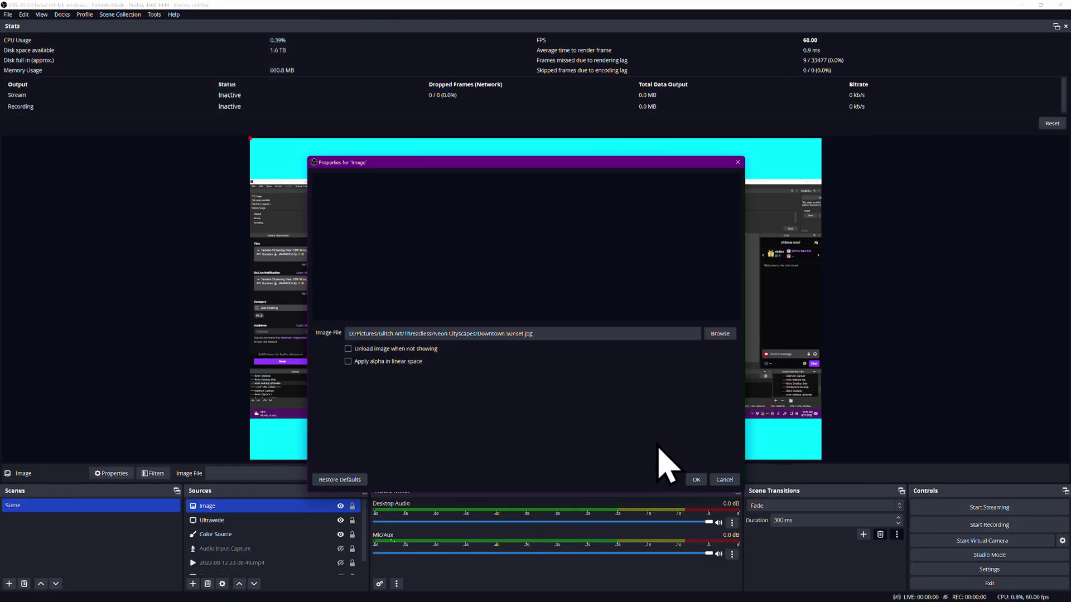
left_click(696, 480)
right_click(567, 372)
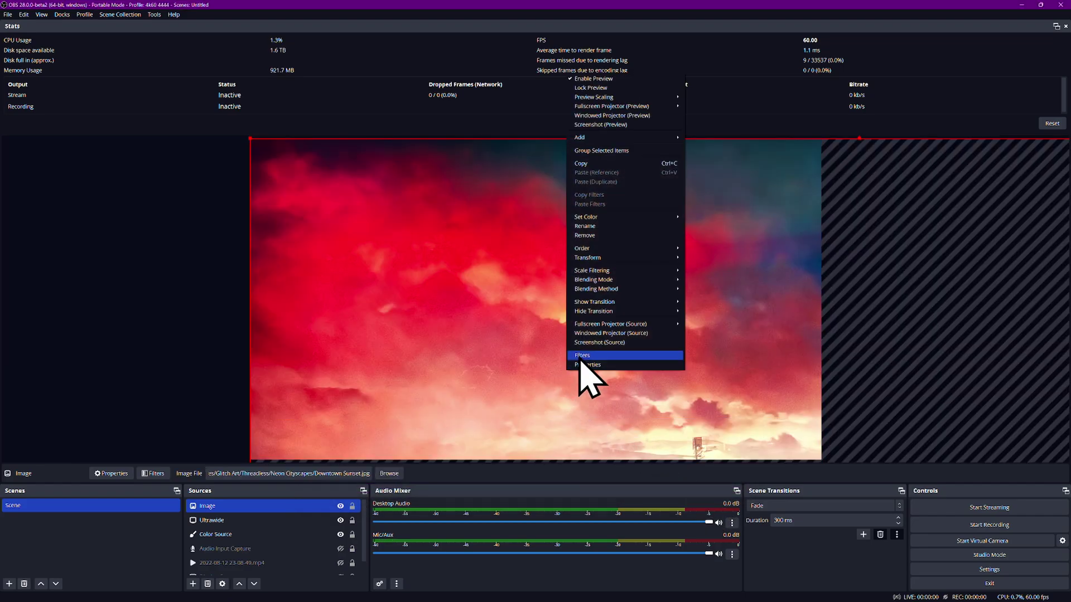
mouse_move(629, 259)
left_click(720, 355)
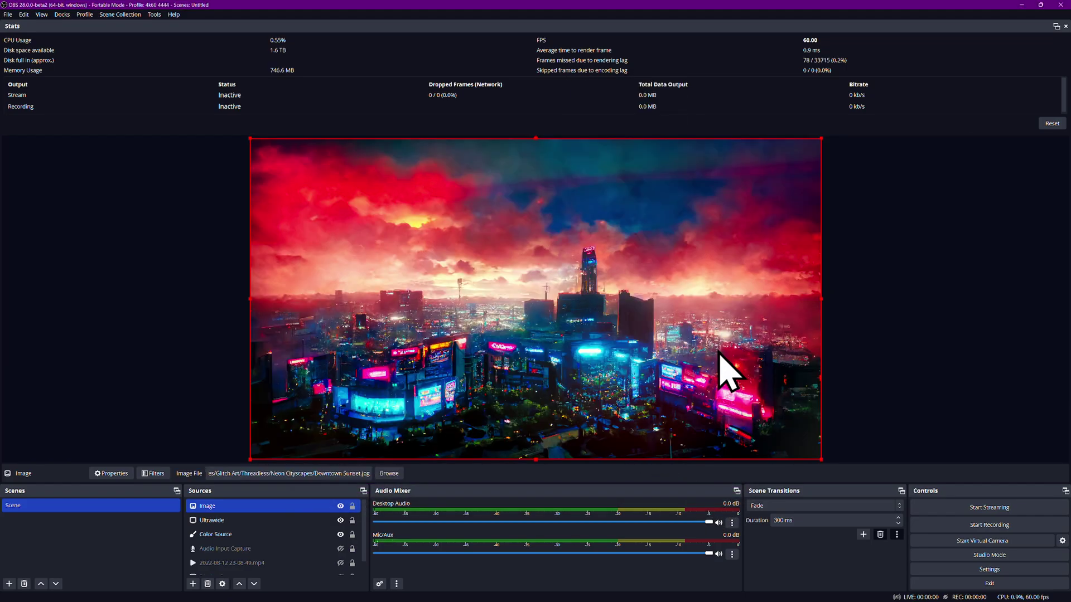
Add an Image Slide Show source and load the selected glitch-art PNG files into it.
left_click(193, 584)
left_click(237, 493)
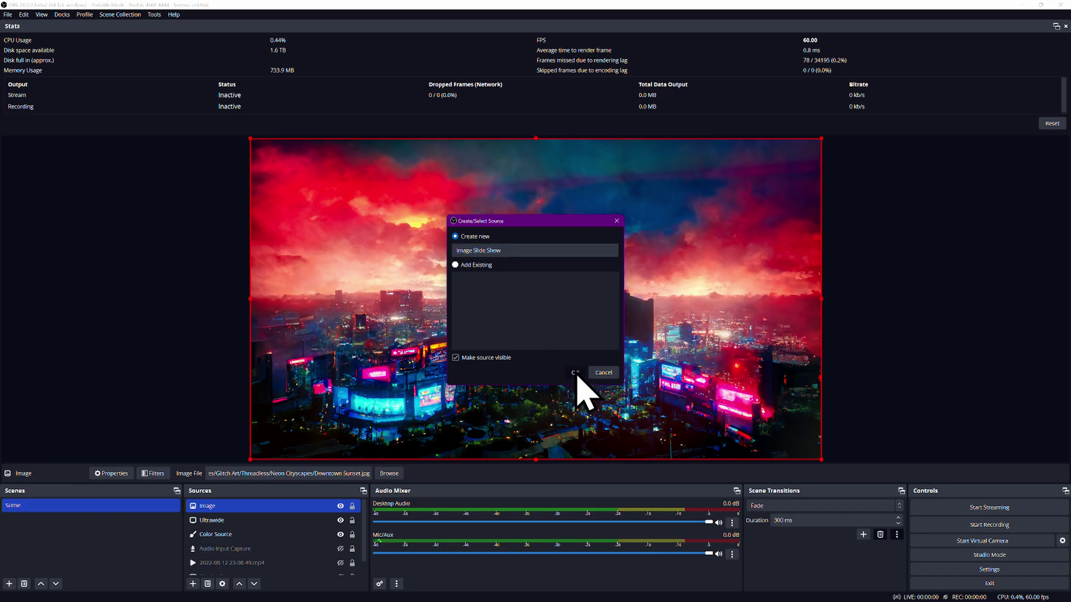
left_click(576, 374)
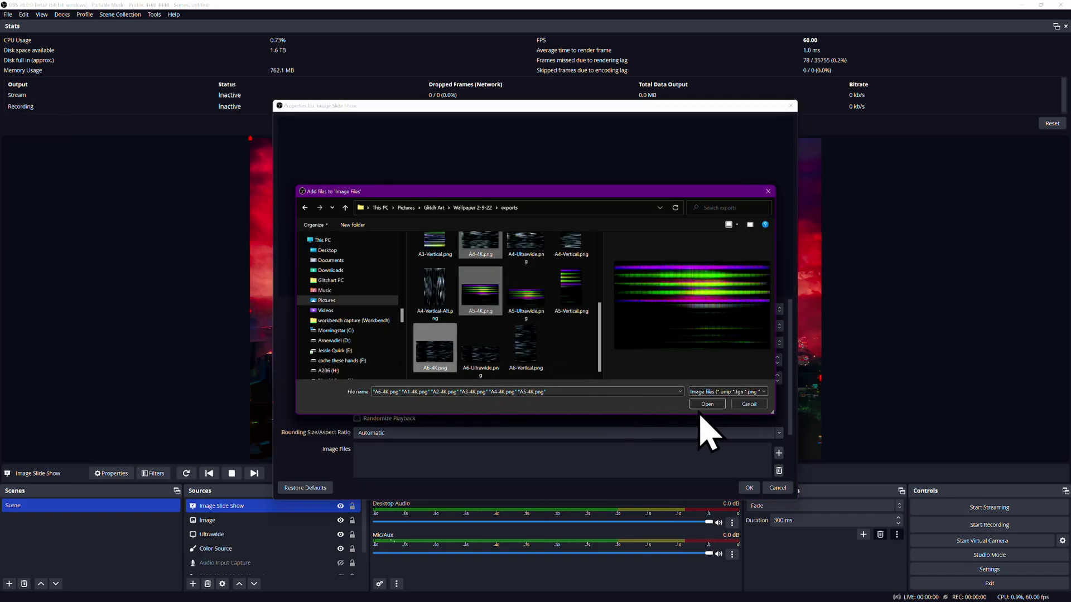
left_click(709, 405)
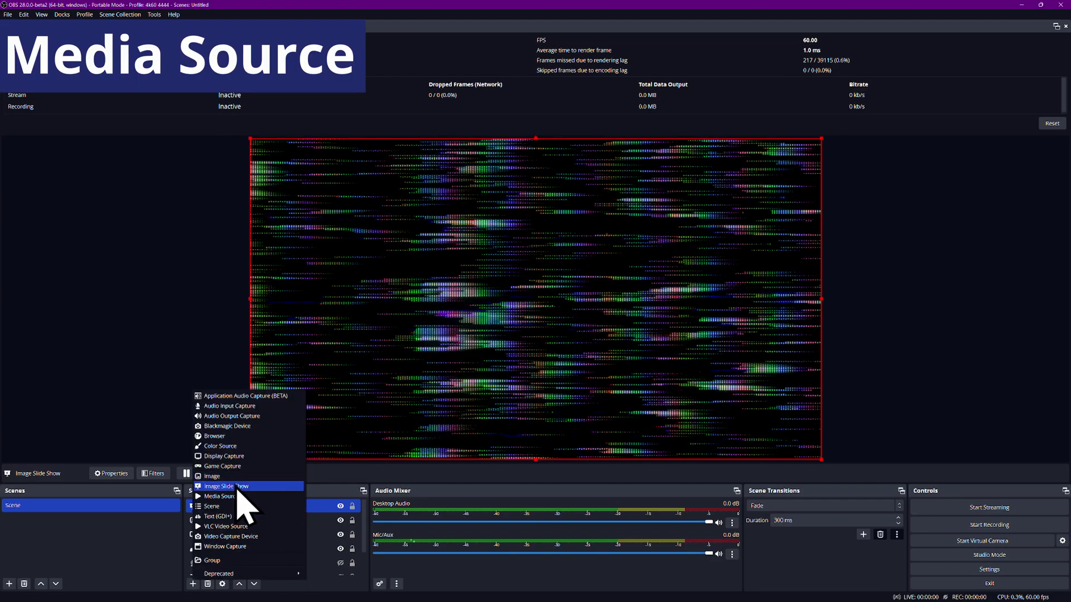
left_click(244, 518)
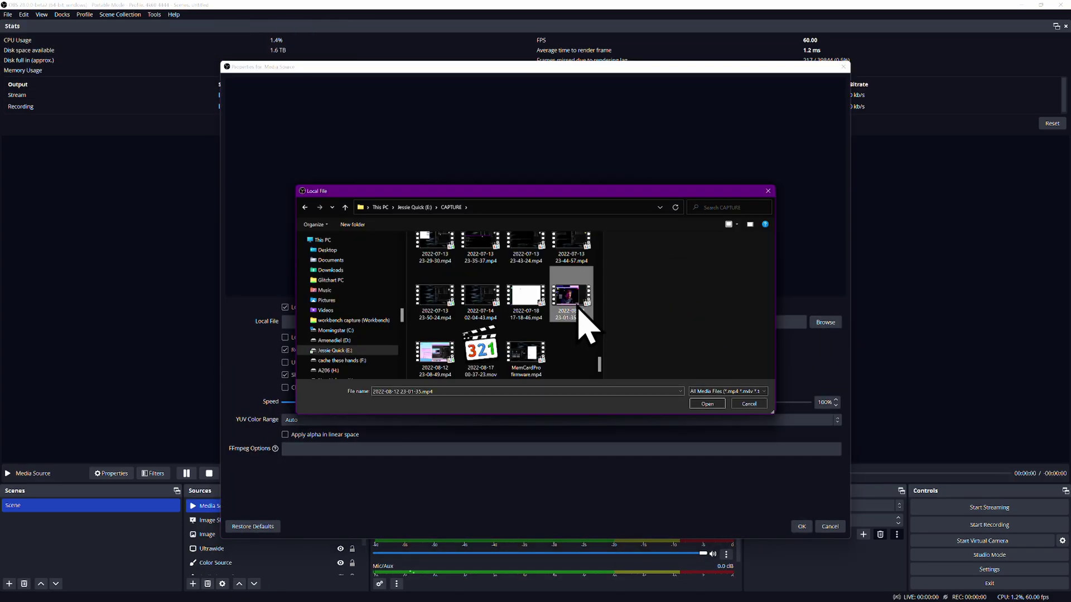
double_click(578, 308)
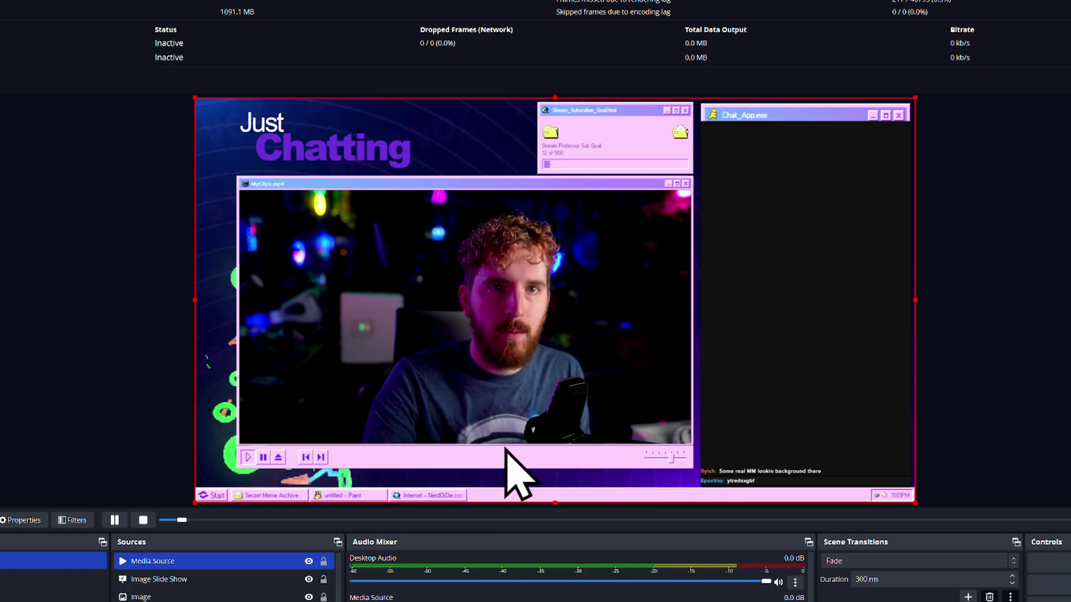
left_click_drag(187, 519, 829, 516)
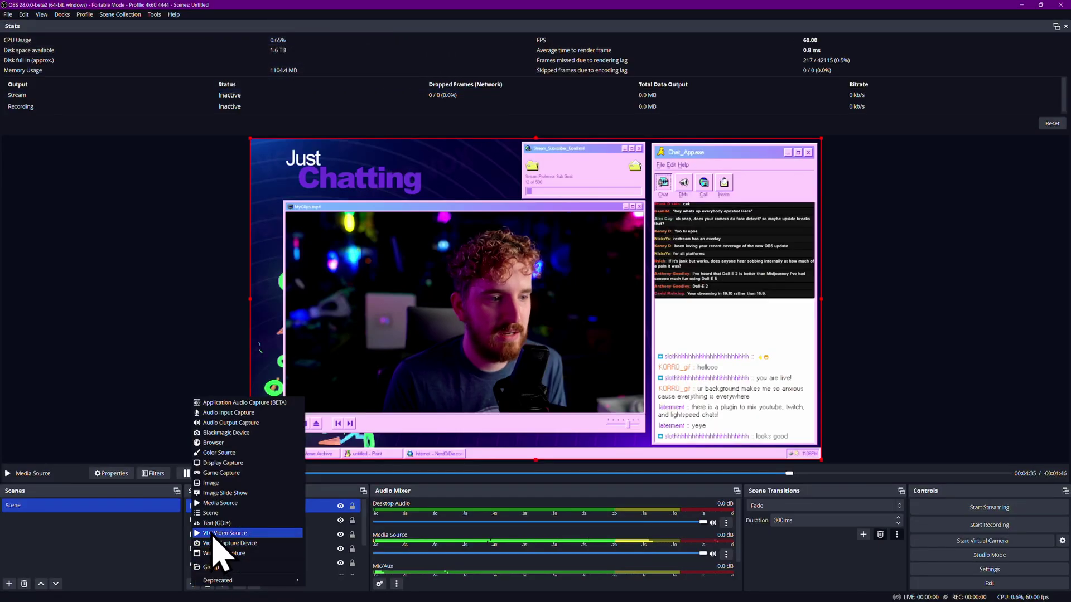
Create the MUSIC VLC Video Source using the Synth Rock Expansion Pack PART 1 folder, shuffled.
left_click(212, 534)
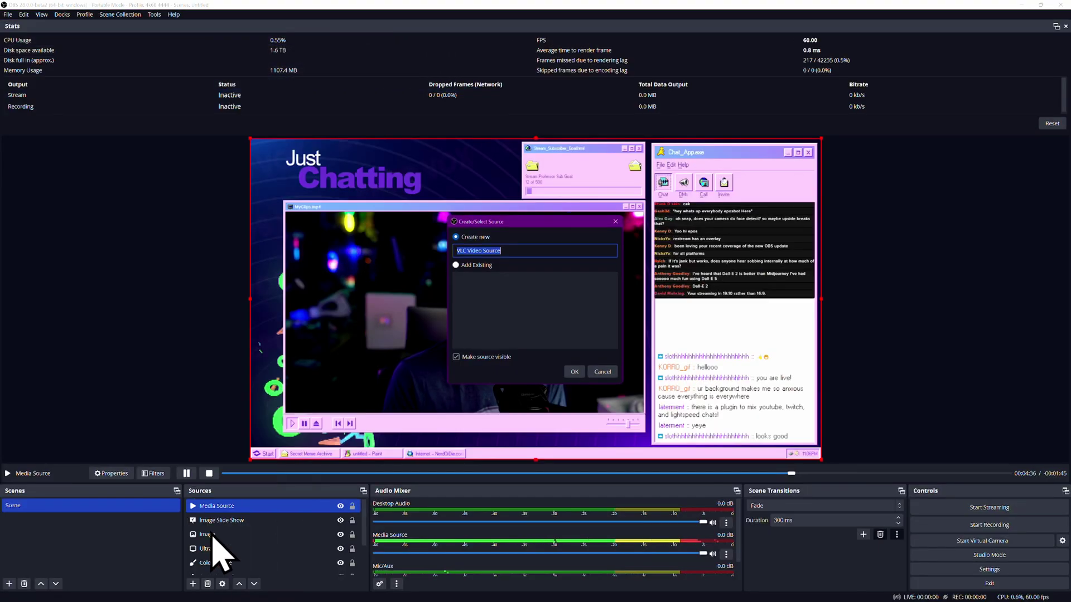
left_click(575, 374)
left_click(899, 355)
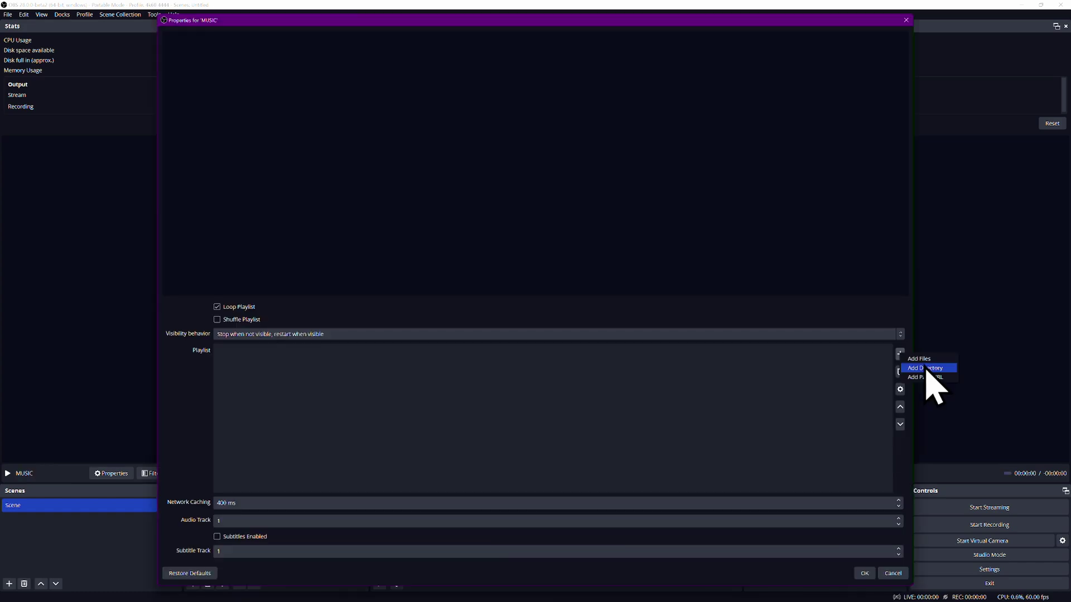
left_click(926, 368)
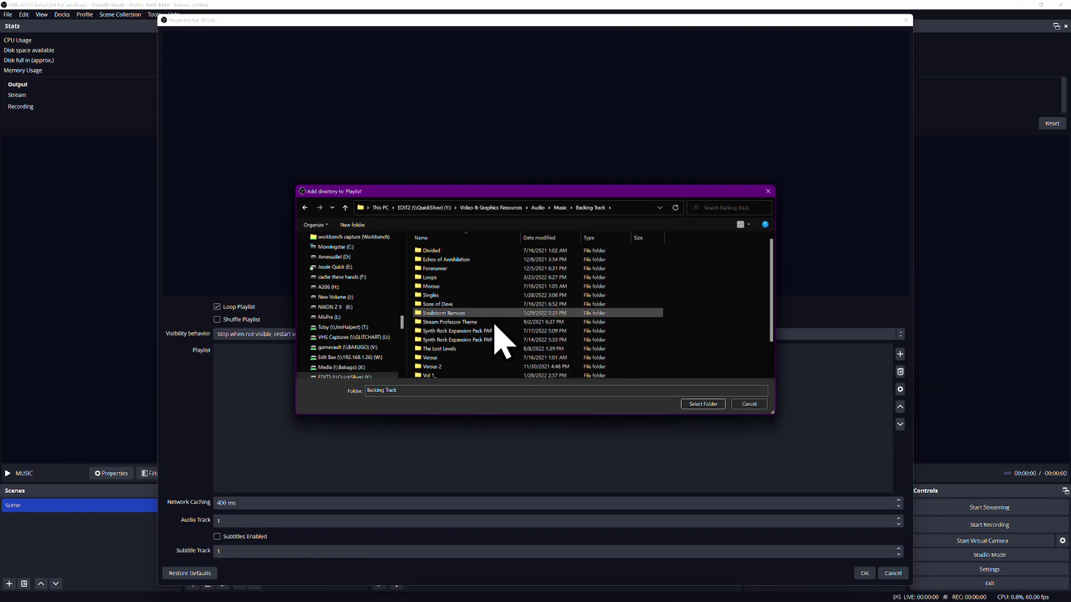
double_click(495, 333)
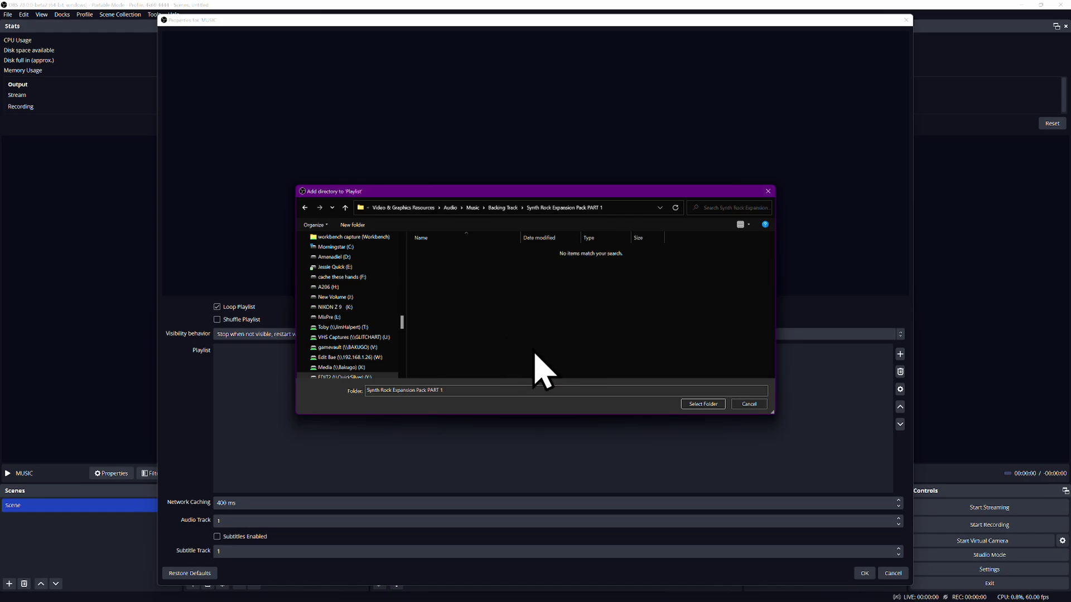
left_click(693, 407)
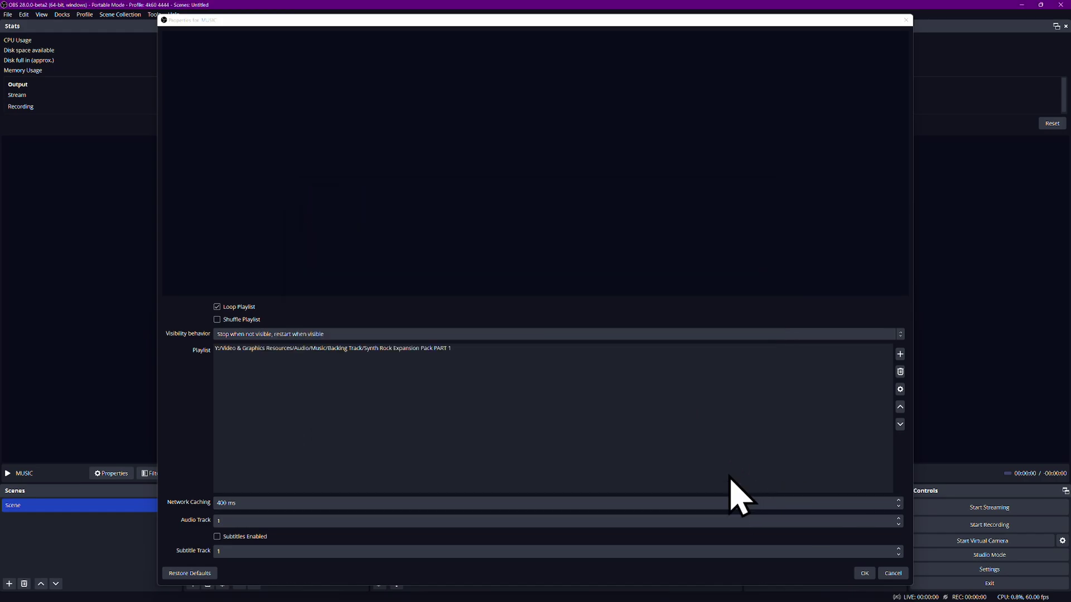
left_click(250, 319)
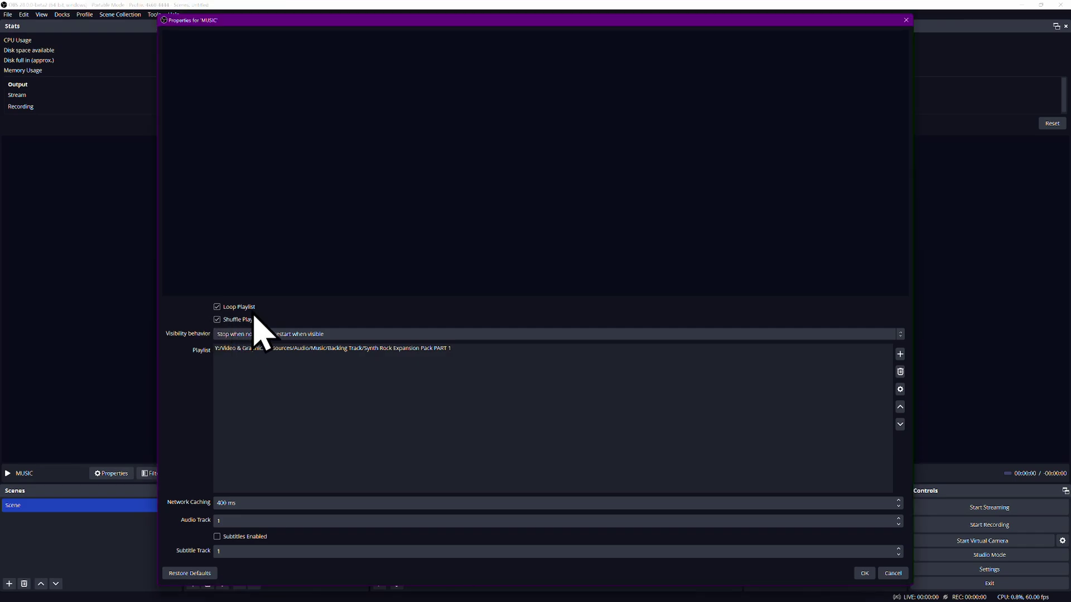
left_click(864, 574)
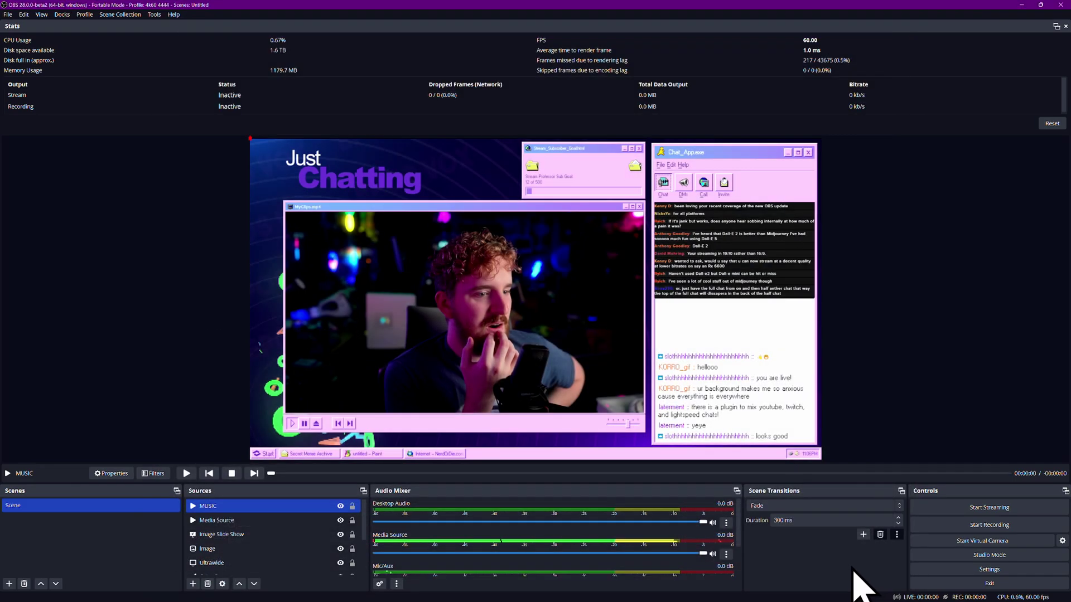
scroll(735, 527, "down", 3)
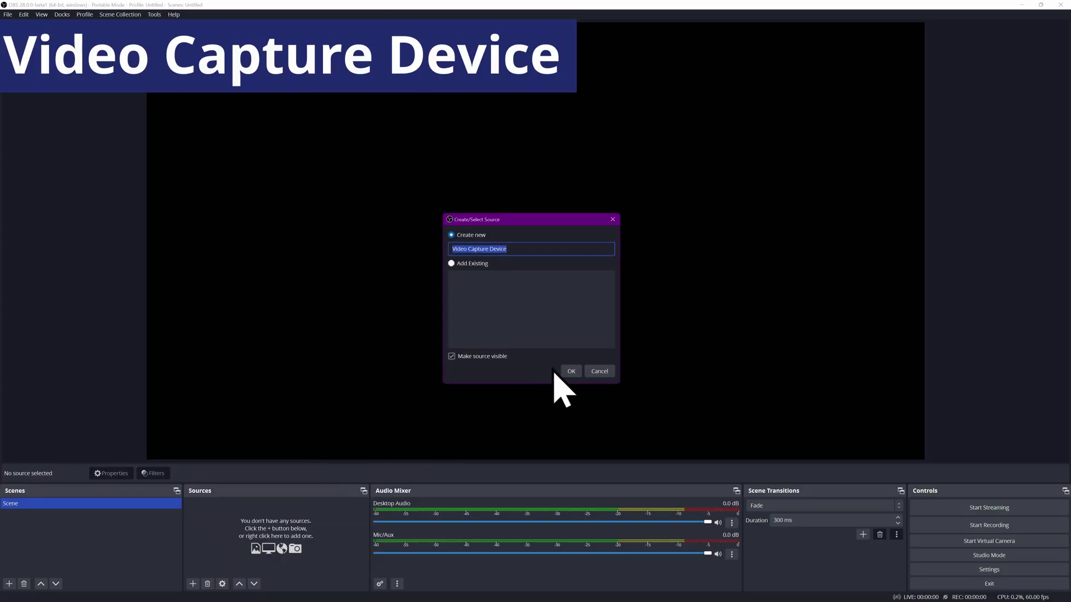
Create a Video Capture Device named WEBCAM using the NewTek NDI Video device.
type("WEBCAM")
key("Return")
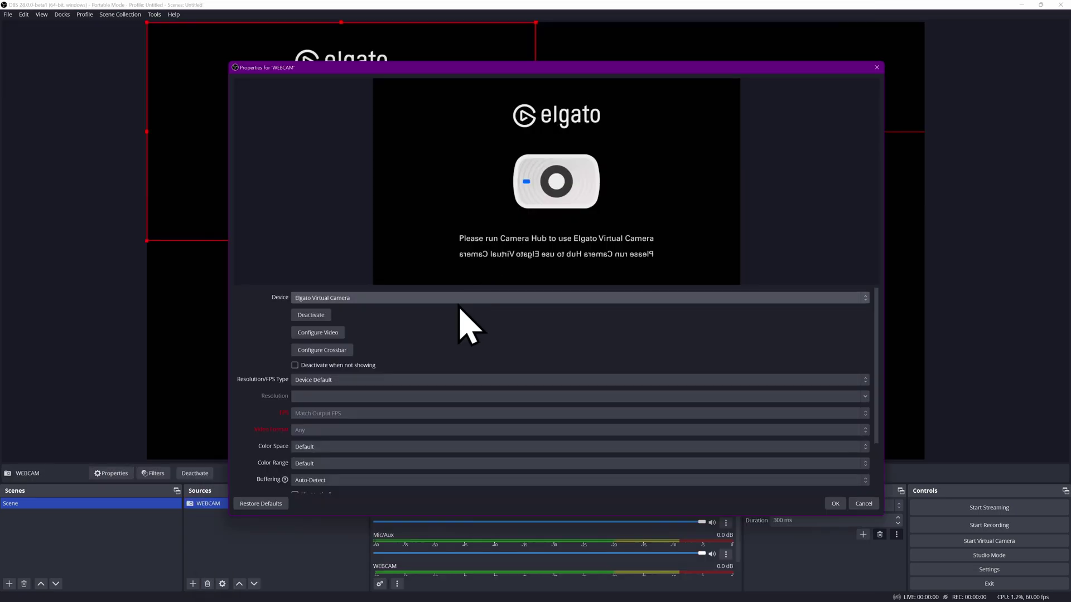
left_click(460, 299)
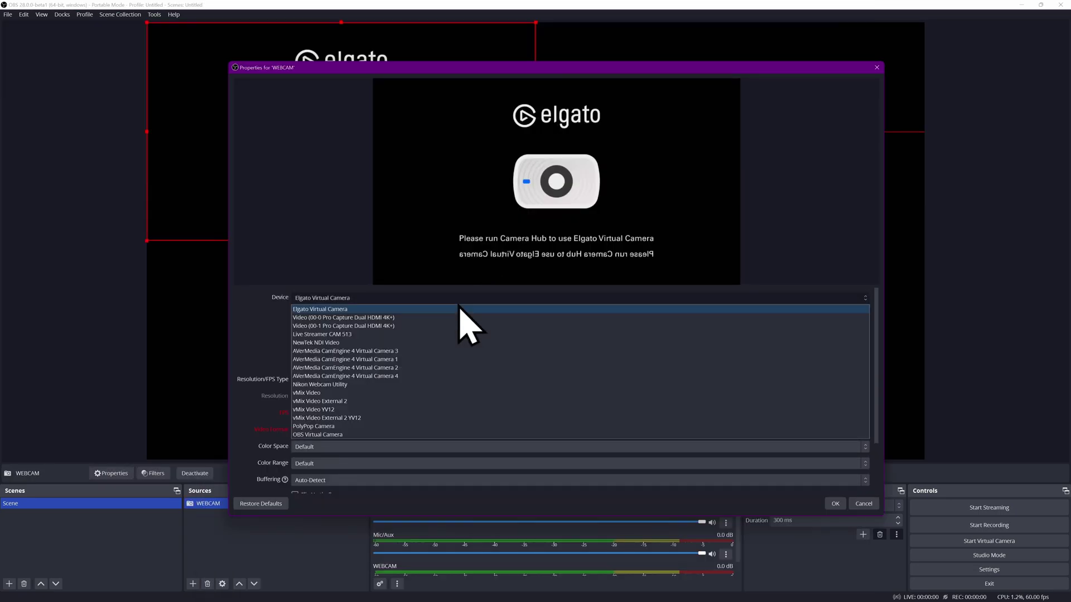
left_click(446, 344)
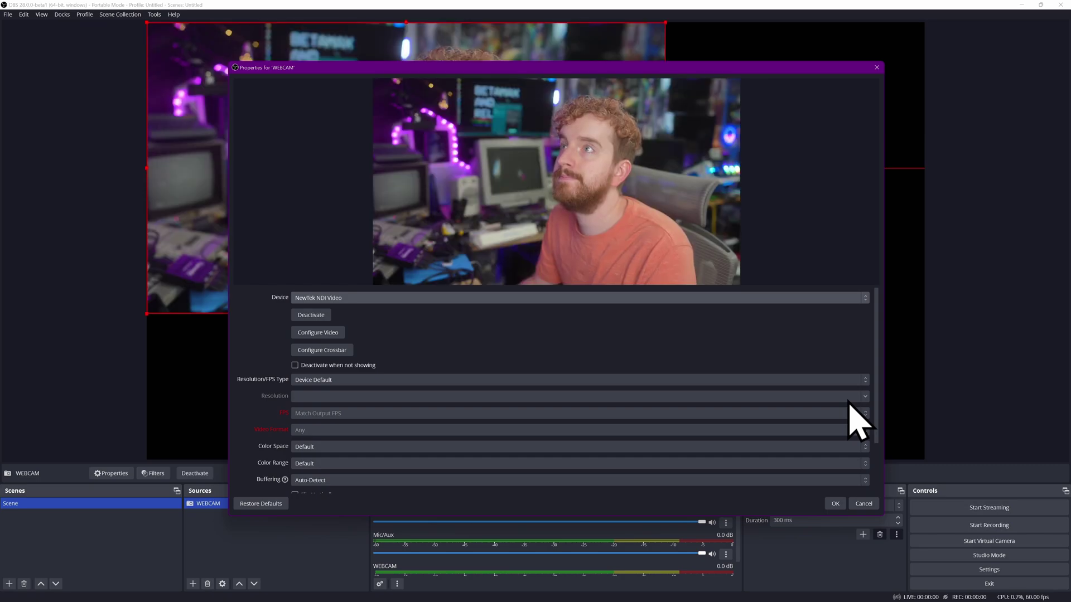
key("Return")
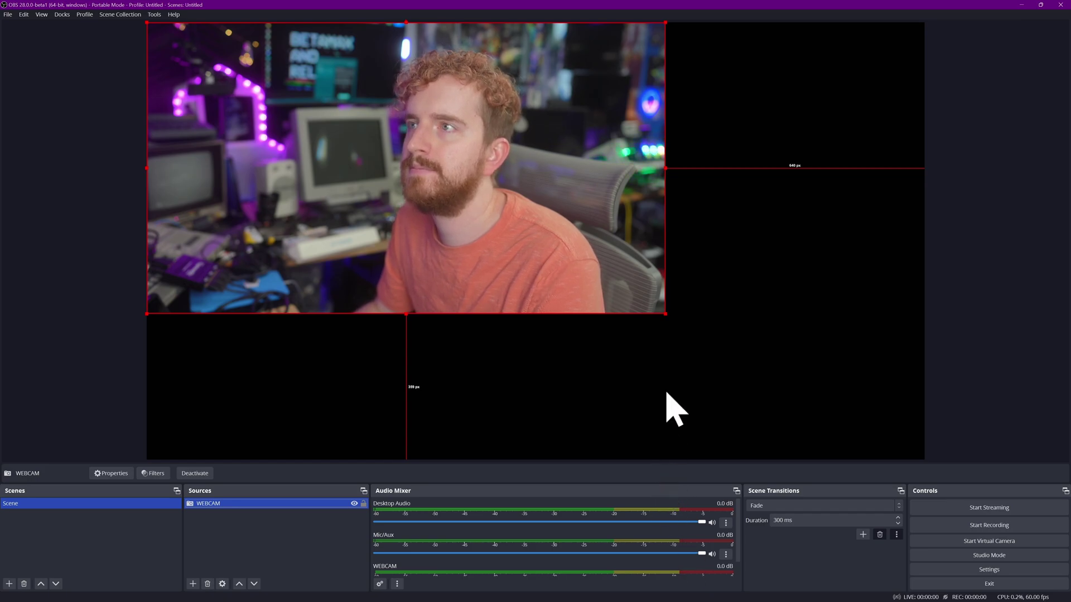
Drag WEBCAM to fill the canvas, then set its resolution to 1280x720 and Highest FPS.
left_click_drag(665, 314, 926, 445)
right_click(793, 380)
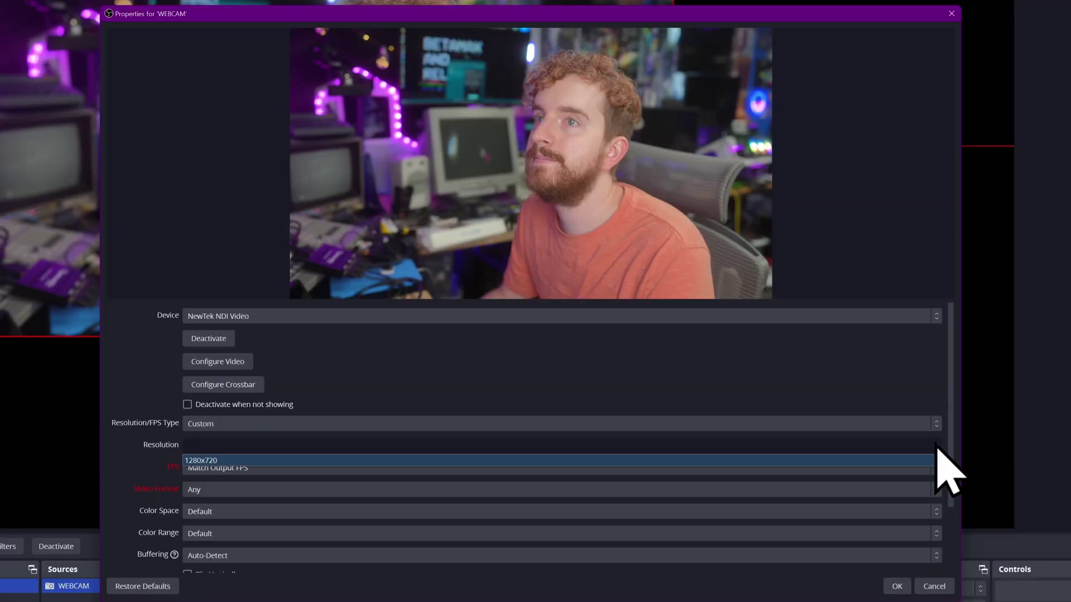
left_click(928, 461)
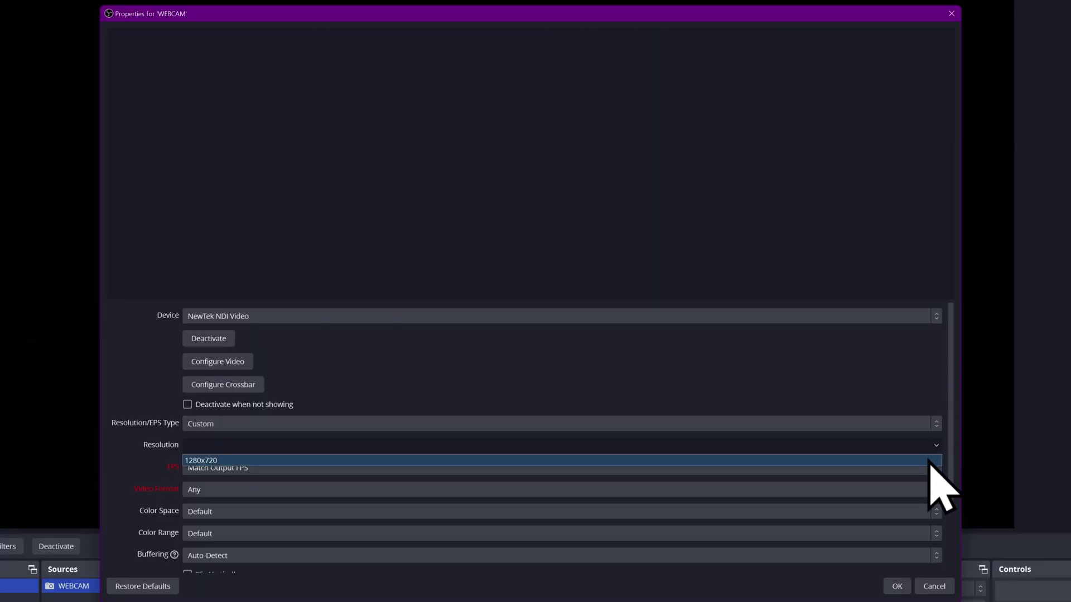
left_click(930, 469)
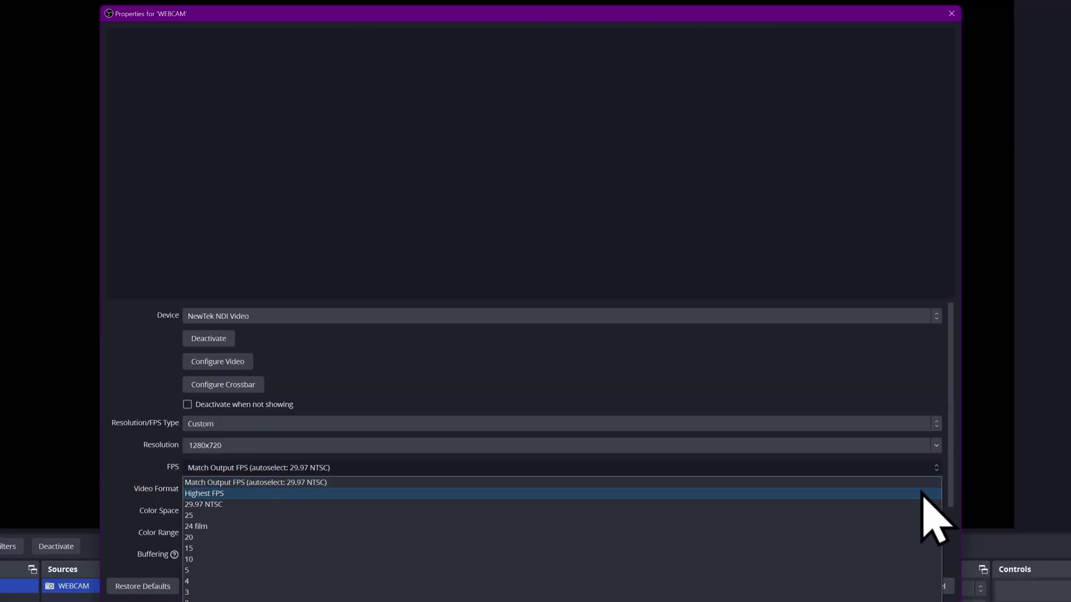
left_click(898, 495)
left_click(903, 586)
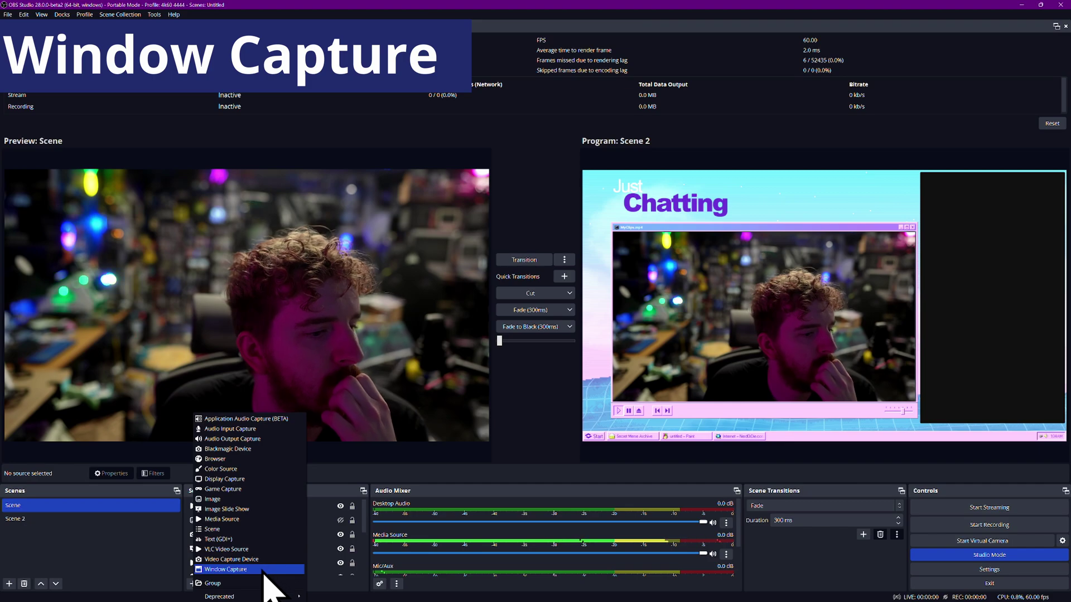
Add a Window Capture of the Excel latency.xlsx window, enlarge it, and switch to Excel.
left_click(263, 571)
left_click(572, 373)
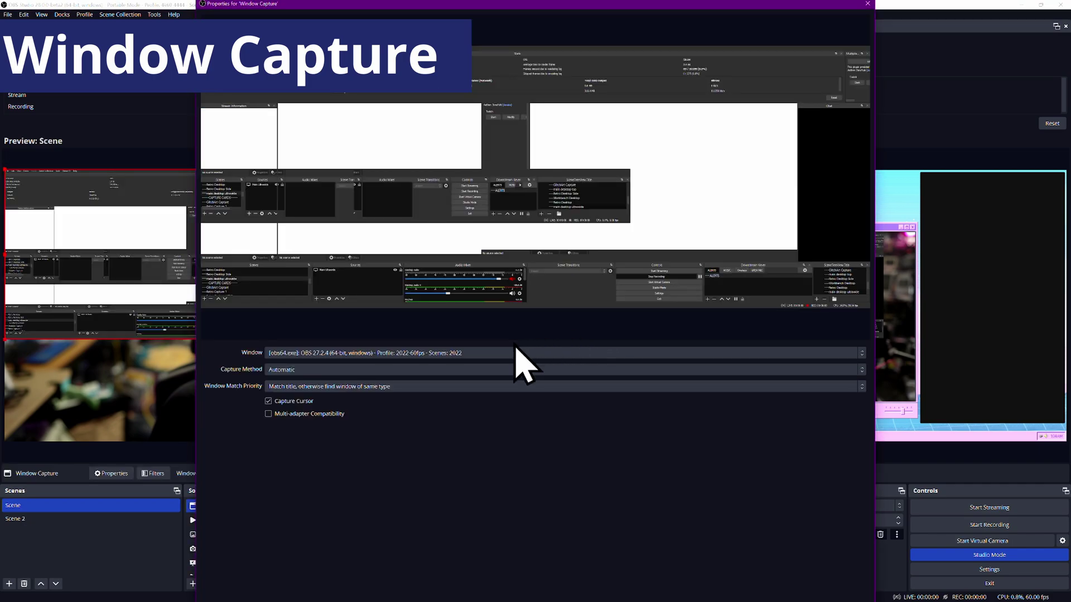
left_click(511, 353)
left_click(498, 372)
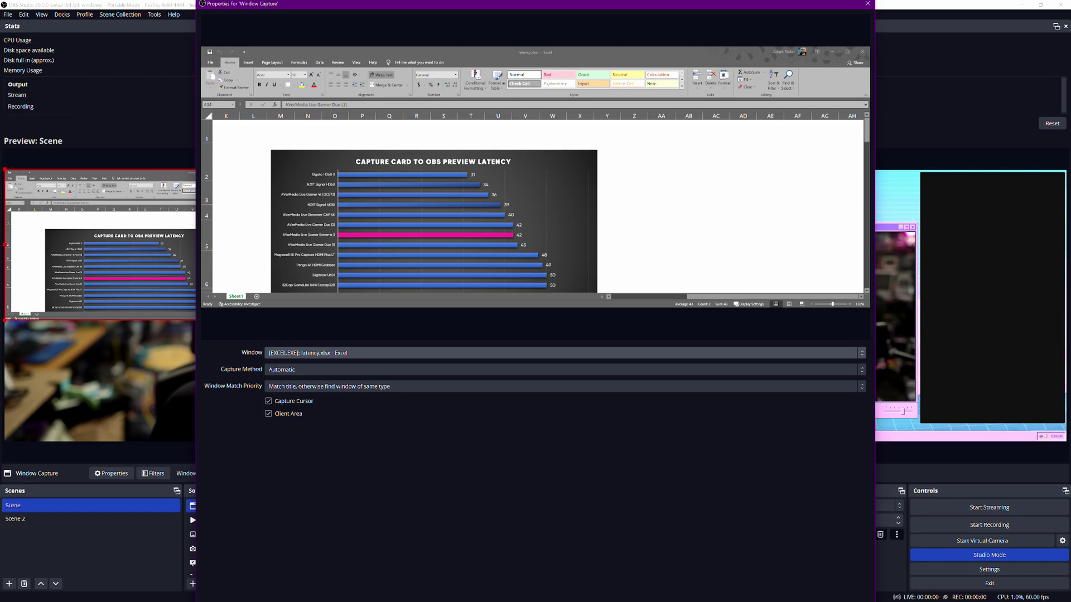
key("Return")
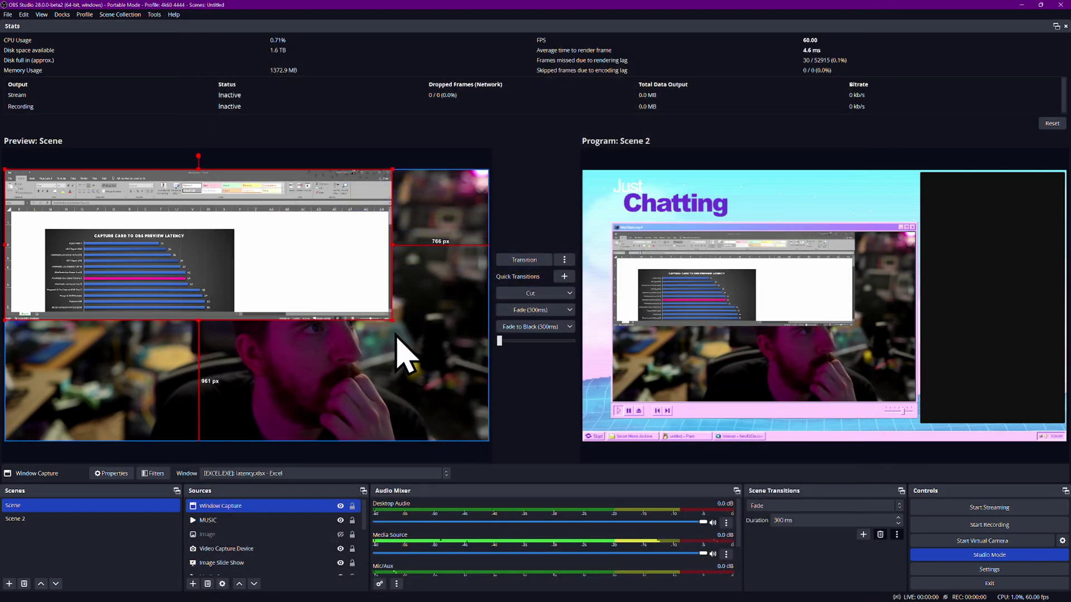
left_click_drag(393, 322, 444, 358)
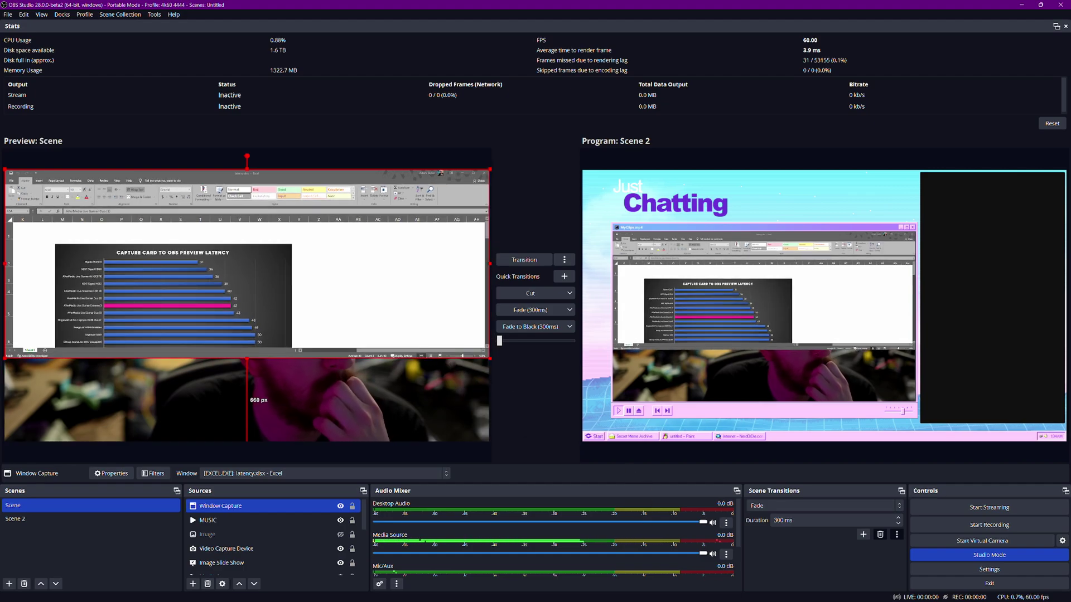
key("alt+Tab")
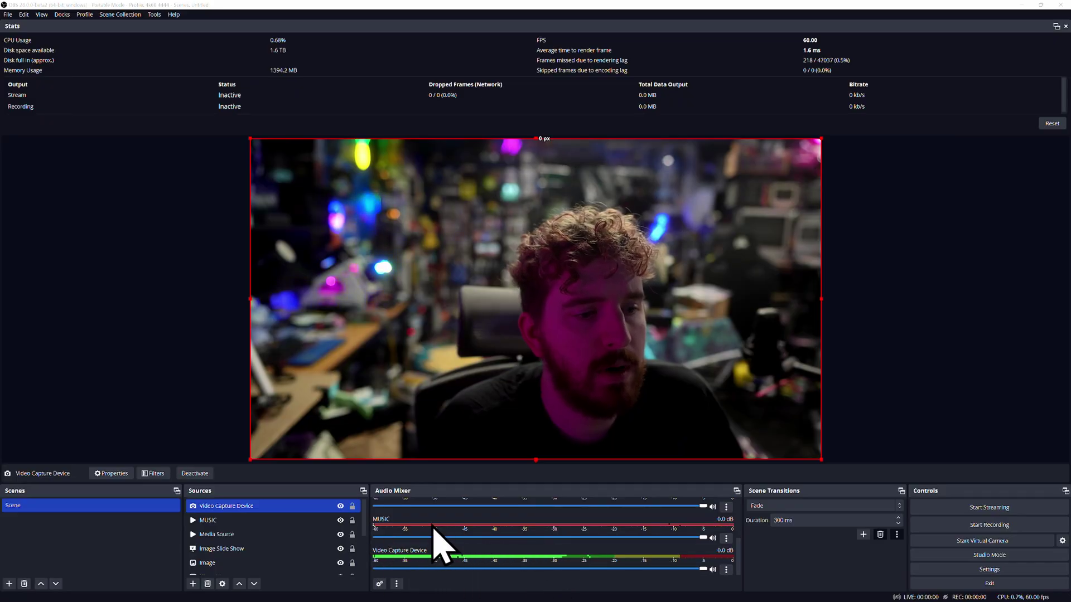
Open the audio options menu for the Video Capture Device channel in the Audio Mixer.
left_click(716, 578)
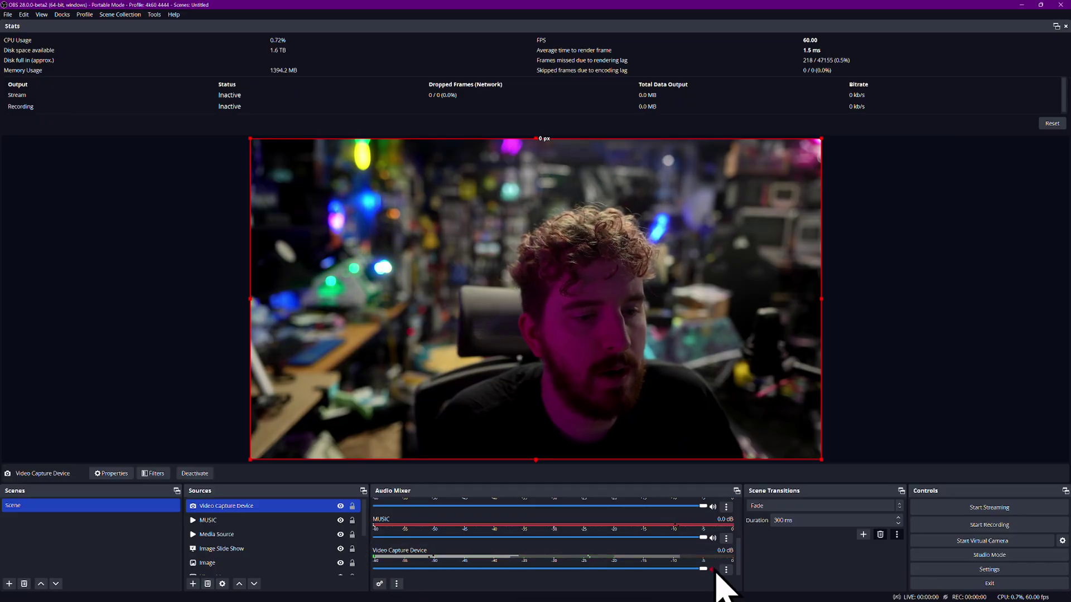
left_click(726, 572)
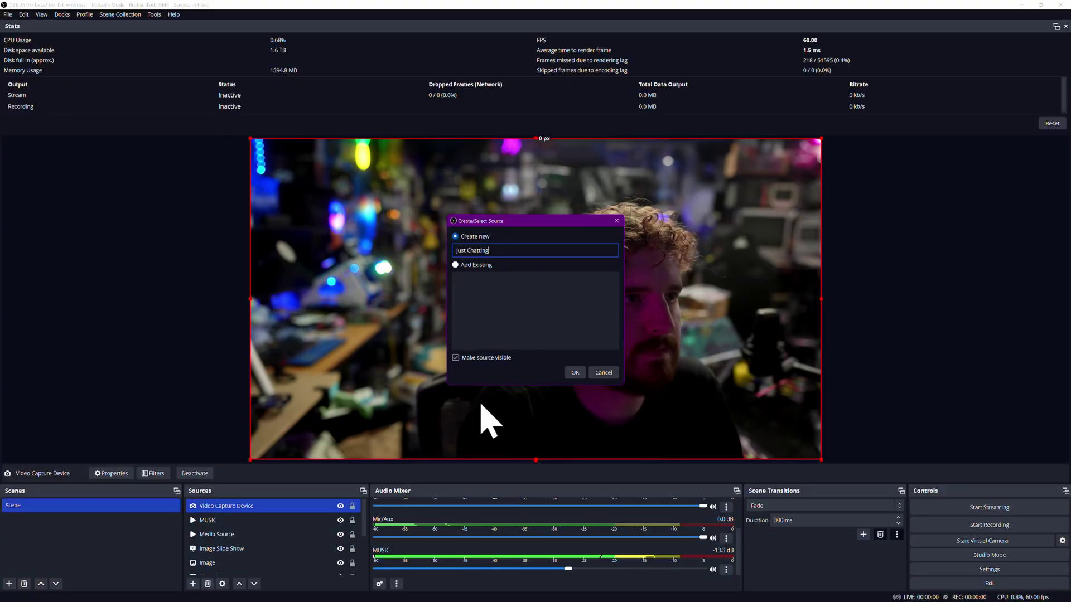
Paste the copied StreamElements overlay link as the Just Chatting source URL and set width 1920.
key("Return")
left_click_drag(296, 34, 296, 33)
triple_click(363, 332)
key("Tab")
key("Tab")
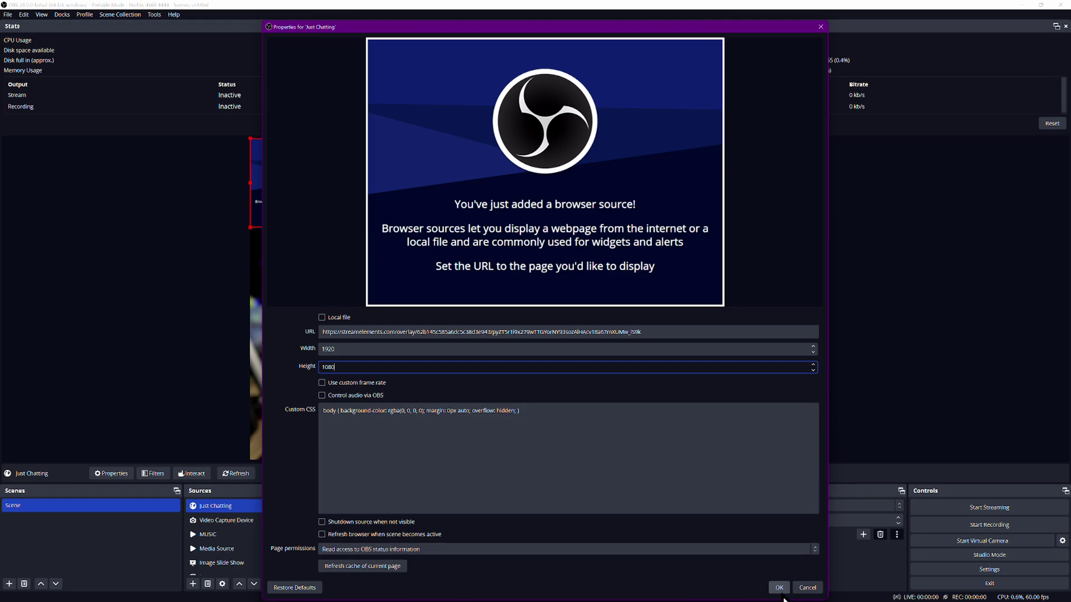
Save the Just Chatting browser source settings and fit the overlay to the whole canvas.
left_click(779, 587)
right_click(458, 269)
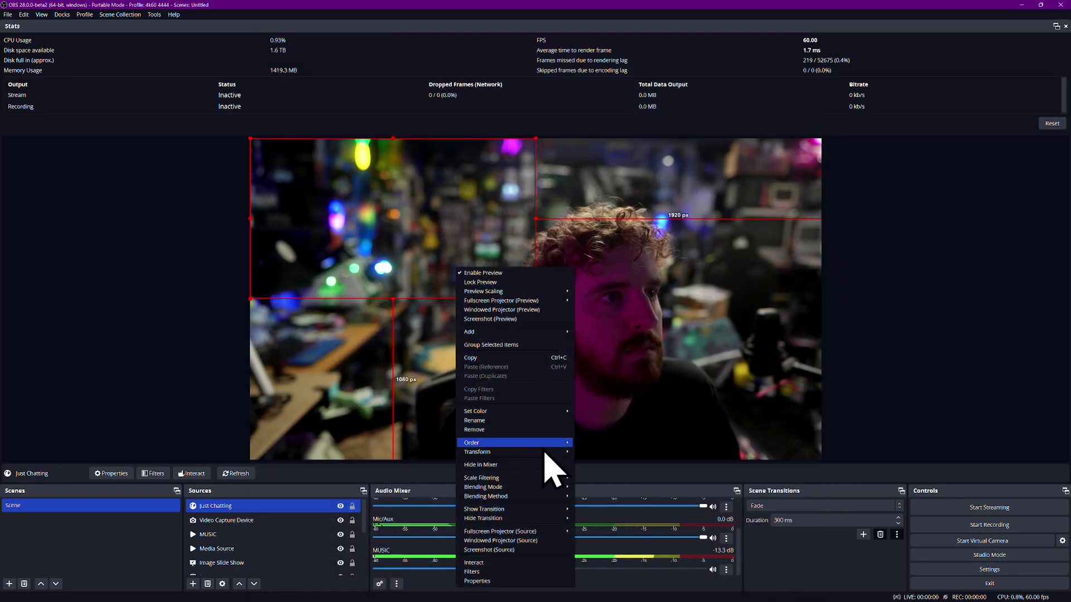
mouse_move(547, 453)
left_click(595, 546)
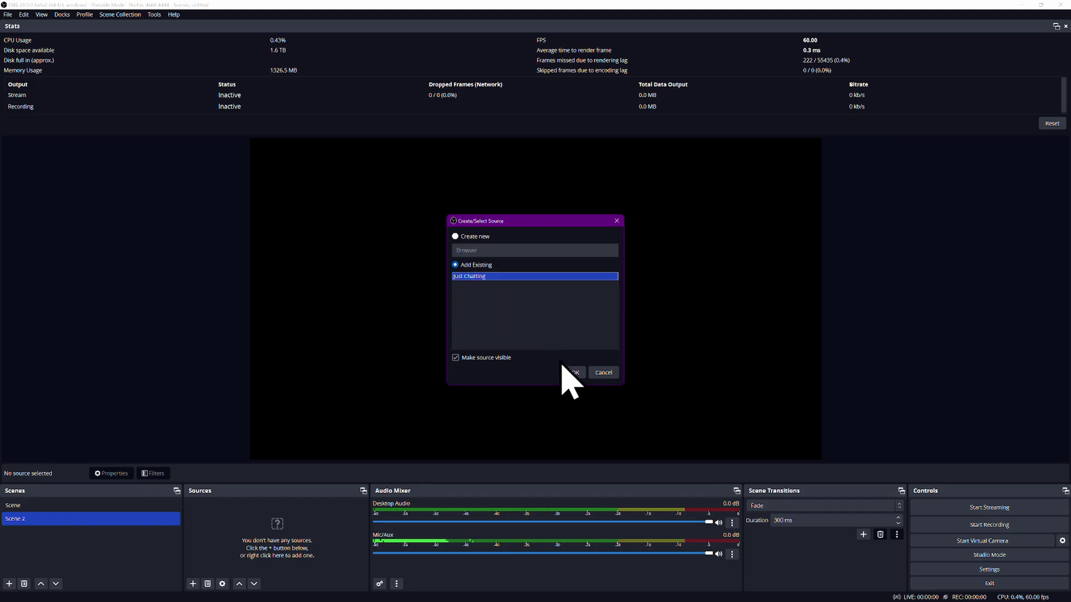
Add the existing Just Chatting source to Scene 2, enlarge it, and hide the city Image.
left_click(571, 372)
left_click_drag(534, 301, 801, 447)
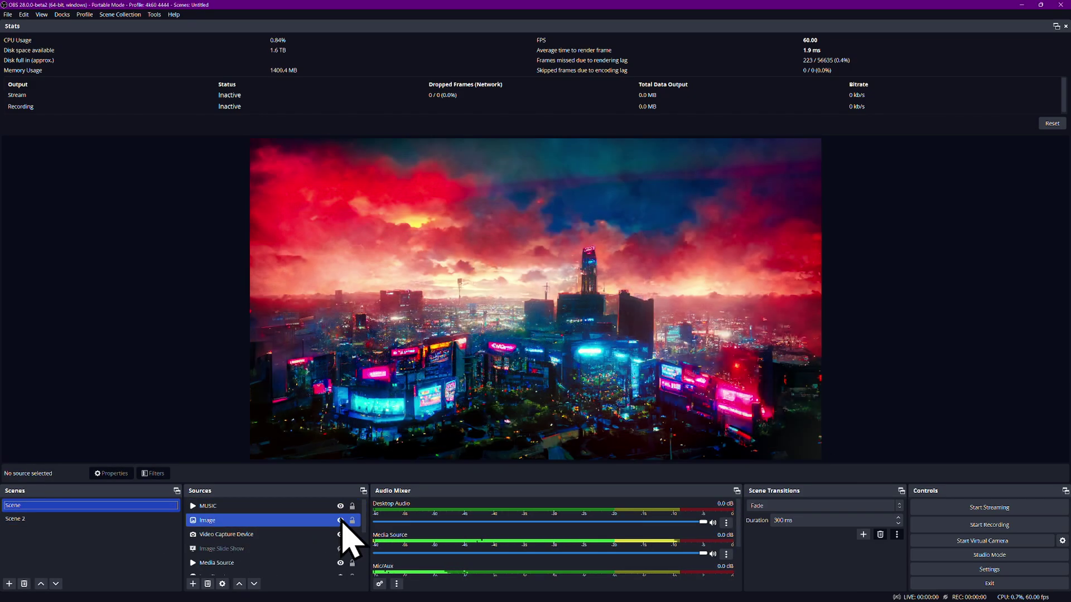
left_click(341, 520)
left_click(129, 519)
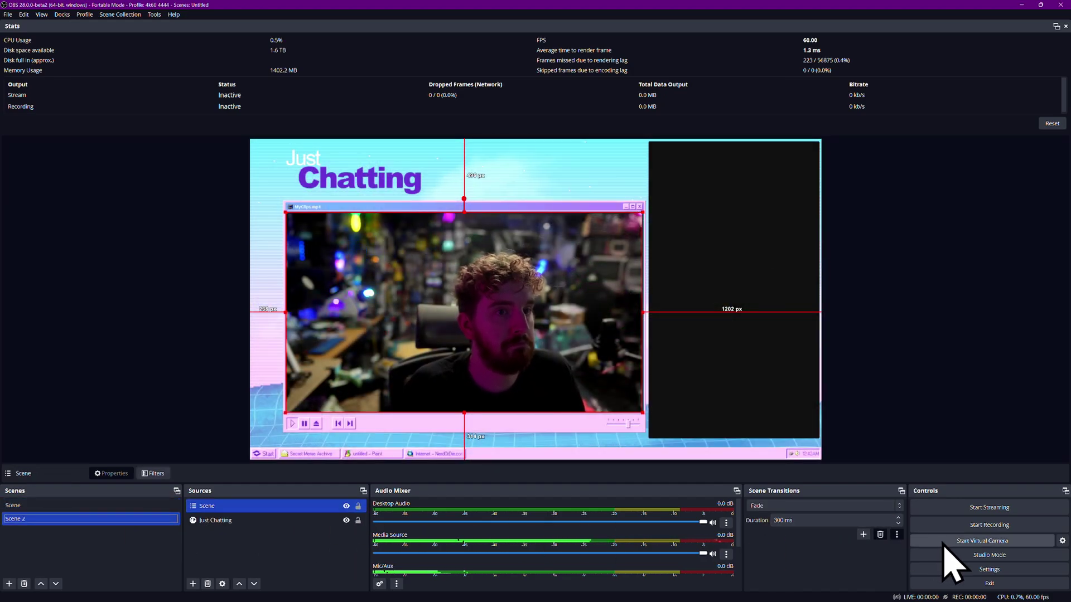
Enable Studio Mode and, in the main Scene, move Image Slide Show above Media Source.
left_click(954, 555)
left_click(150, 506)
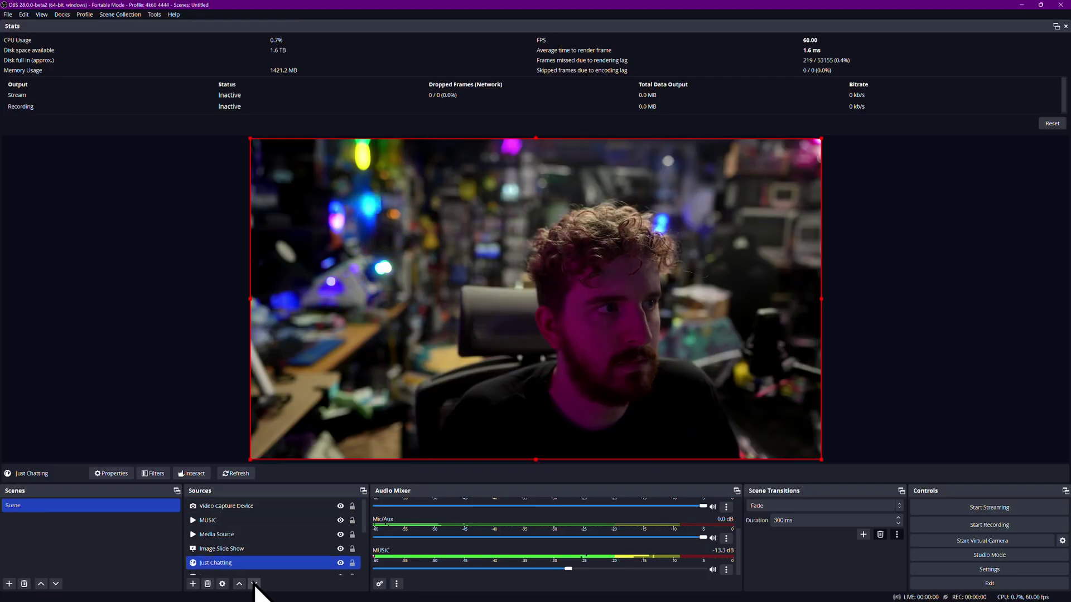
left_click(339, 553)
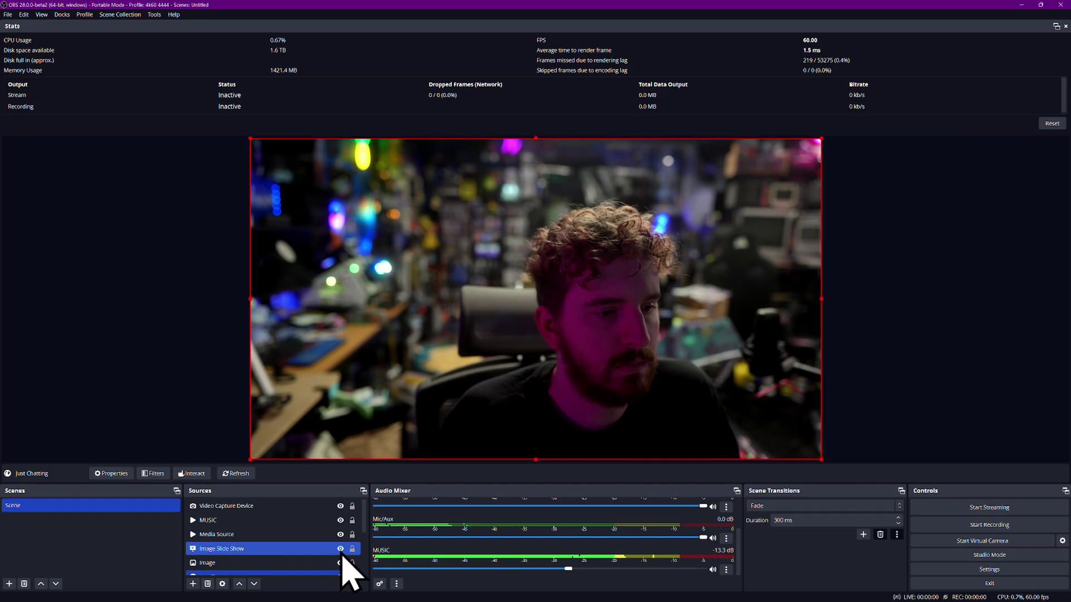
left_click_drag(285, 554, 275, 535)
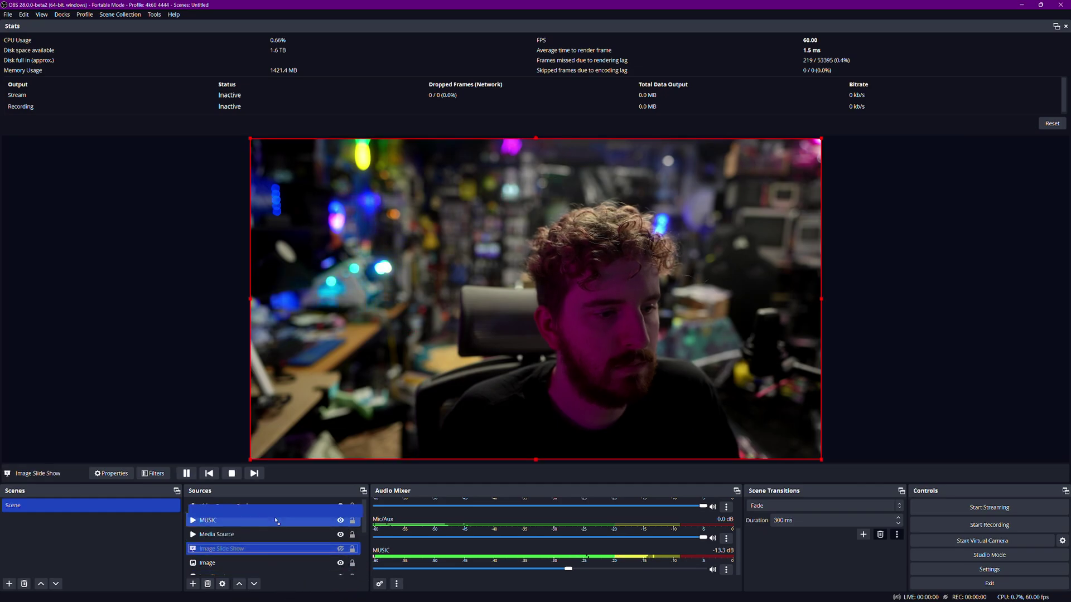
Move the city Image source up so it sits just below MUSIC.
left_click(275, 535)
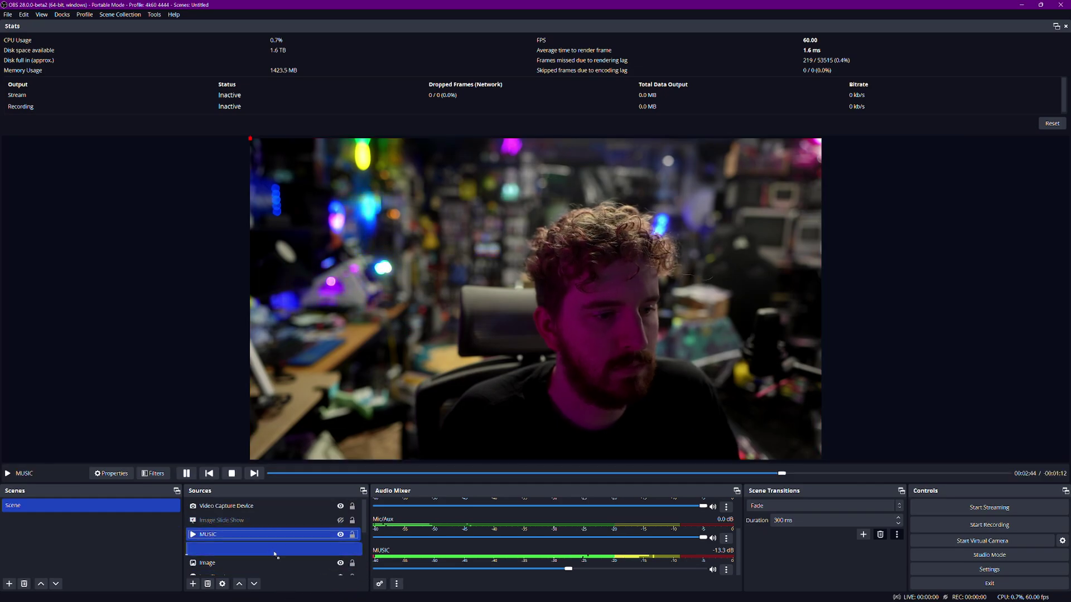
left_click(247, 566)
left_click(240, 584)
left_click(239, 585)
left_click(240, 585)
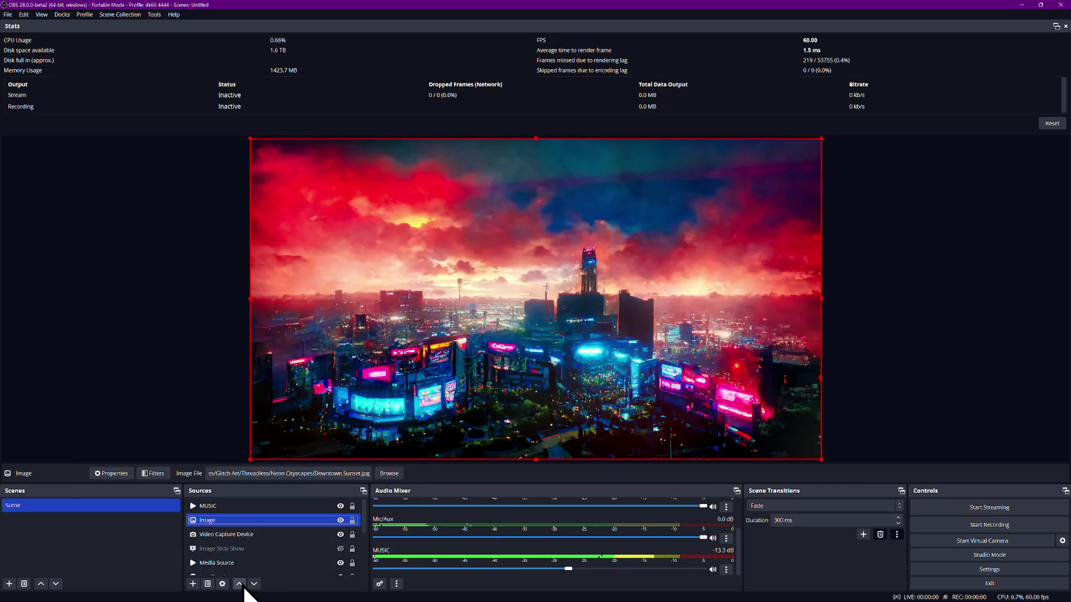